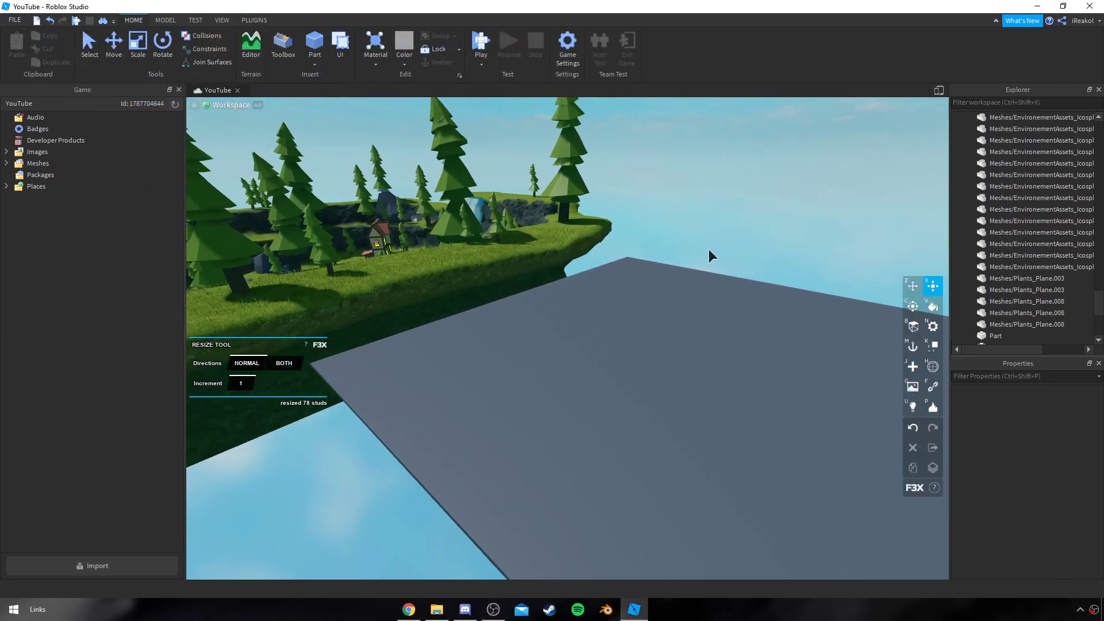
scroll(709, 249, "down", 5)
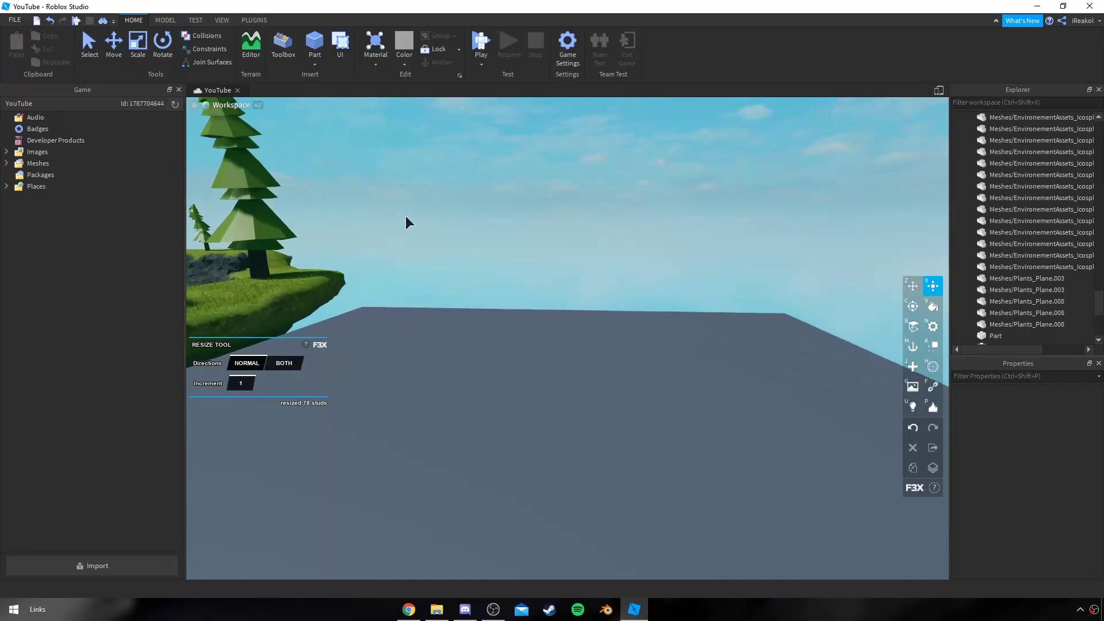
right_click_drag(406, 215, 441, 210)
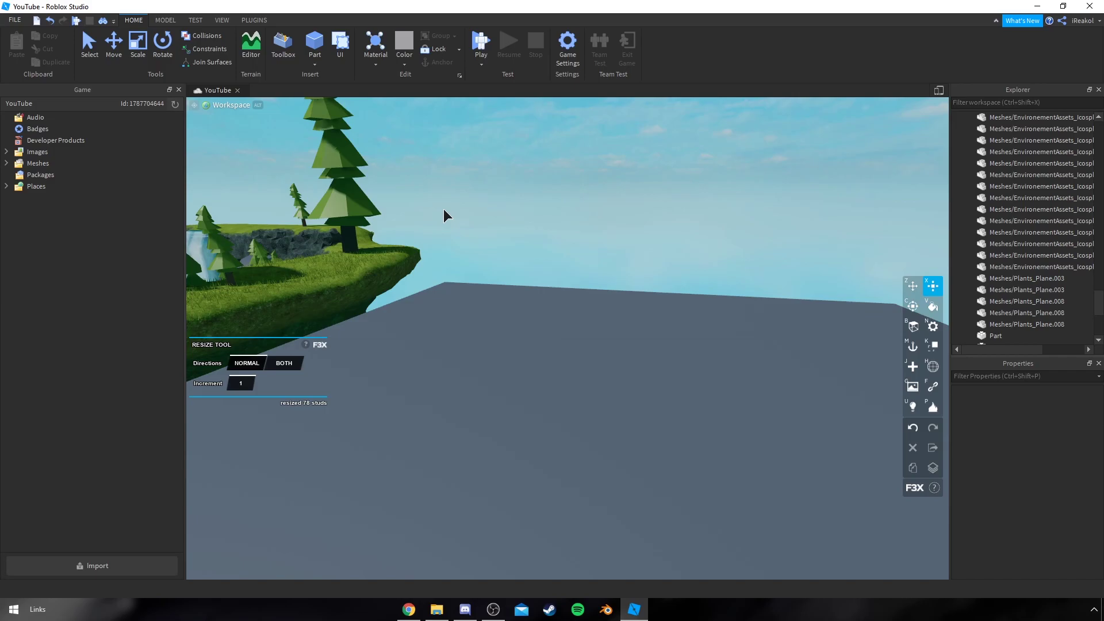
right_click_drag(522, 199, 507, 198)
key("w")
key("w")
key("s")
key("w")
key("s")
key("w")
key("w")
key("s")
key("a")
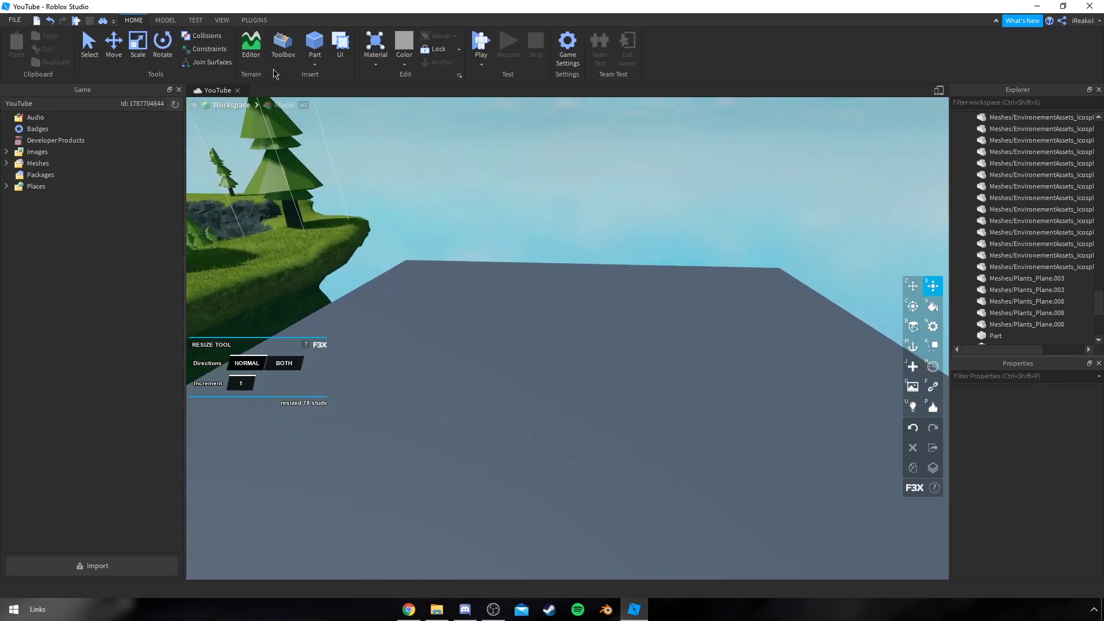
Activate the GapFill plugin to bring up its force direction and part thickness options
left_click(254, 20)
key("a")
key("w")
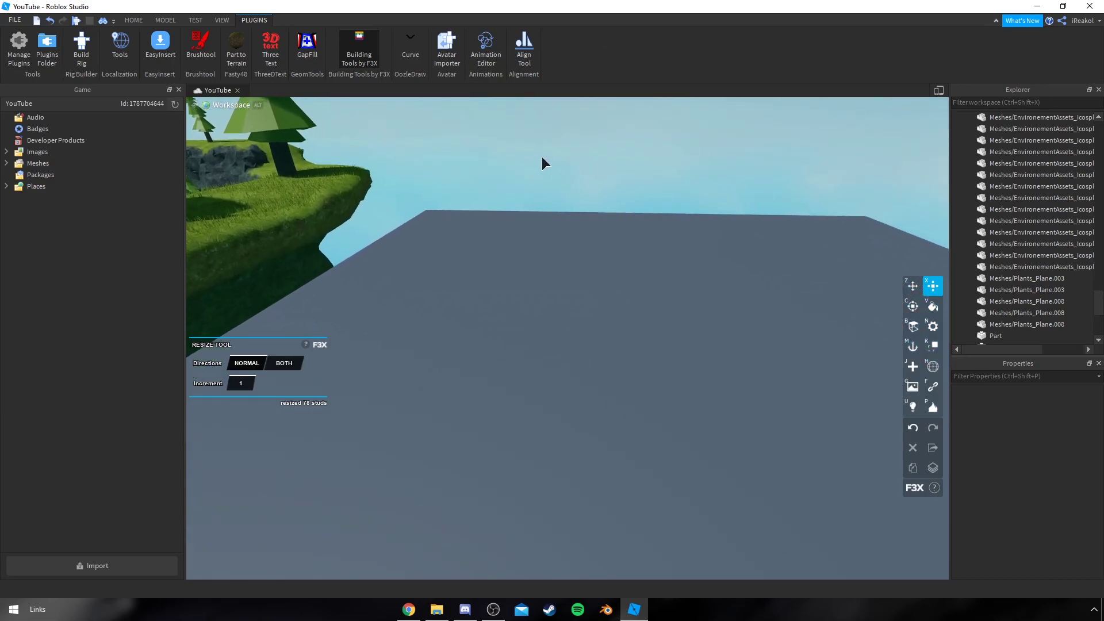
key("a")
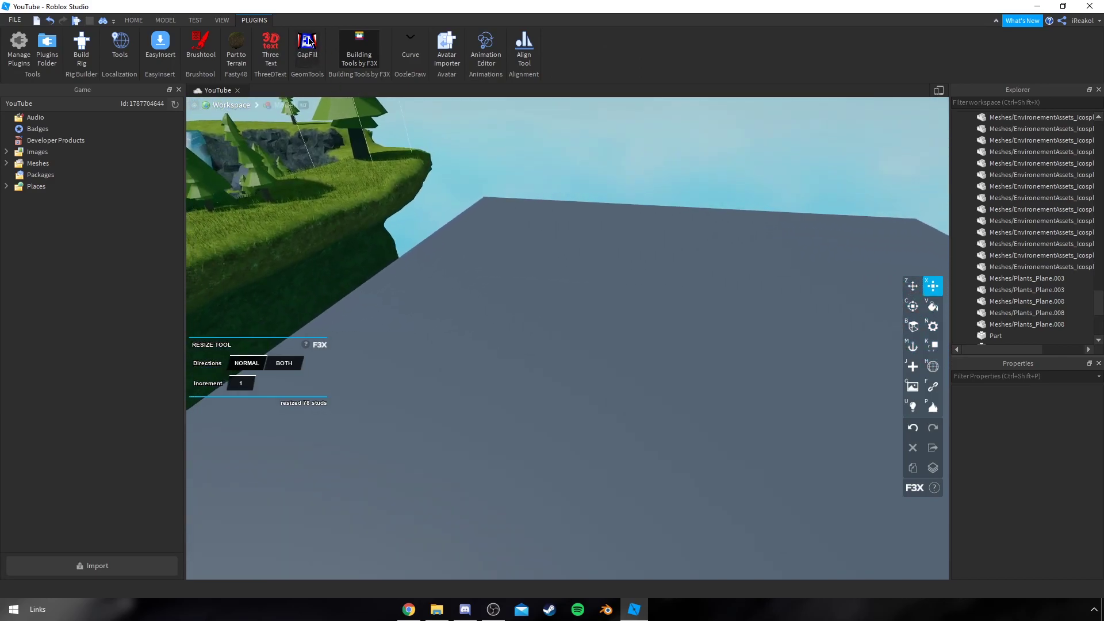
left_click(309, 47)
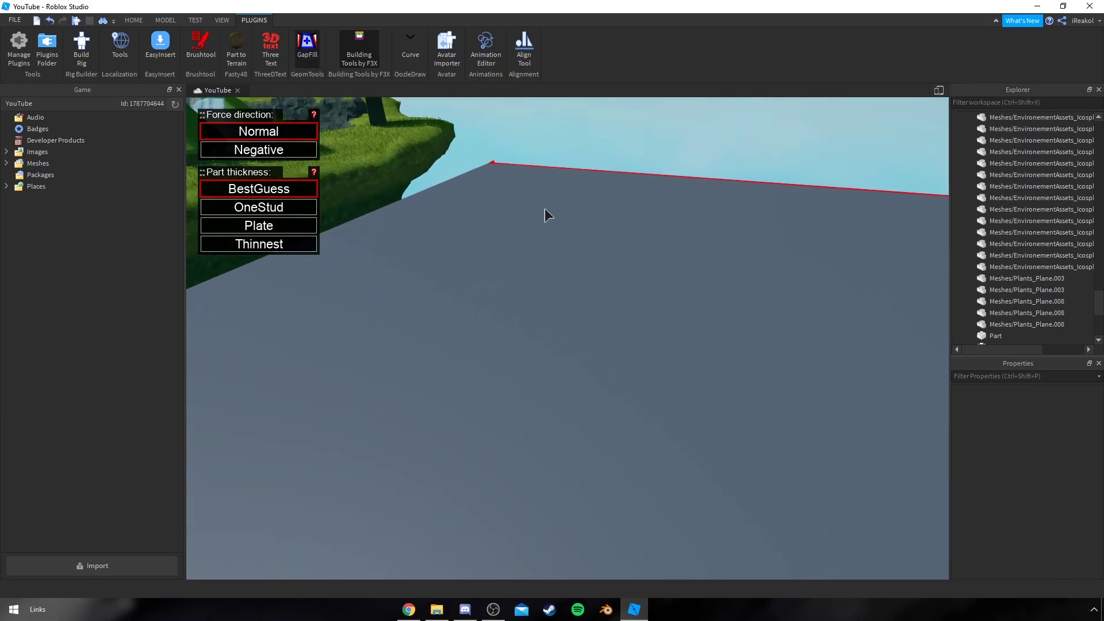
Insert two new block parts onto the large grey baseplate
left_click(134, 21)
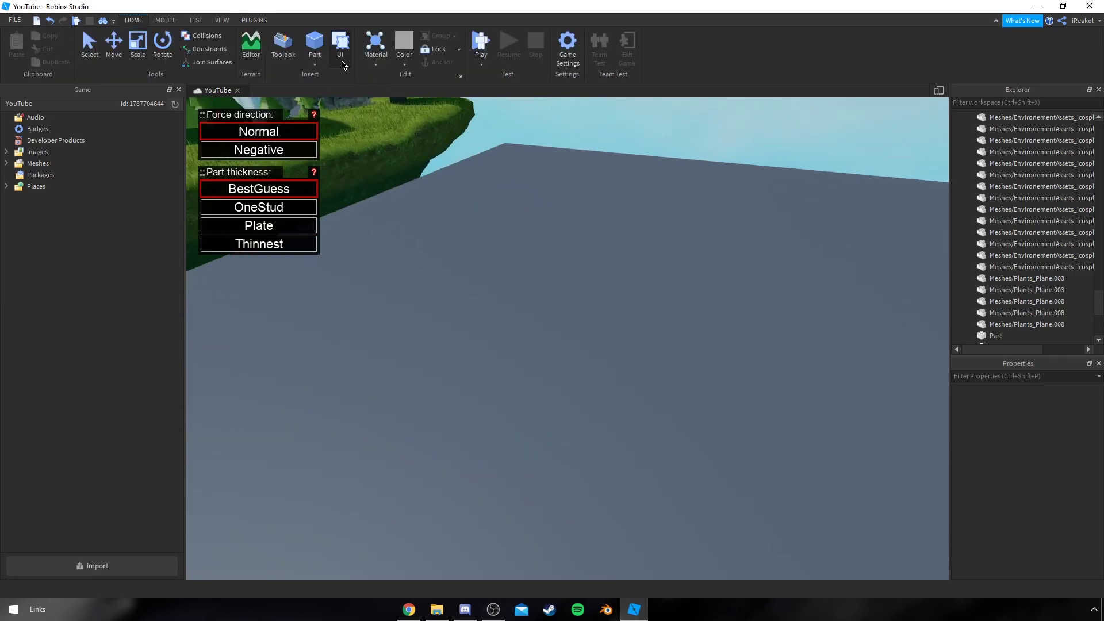
left_click(314, 41)
key("f")
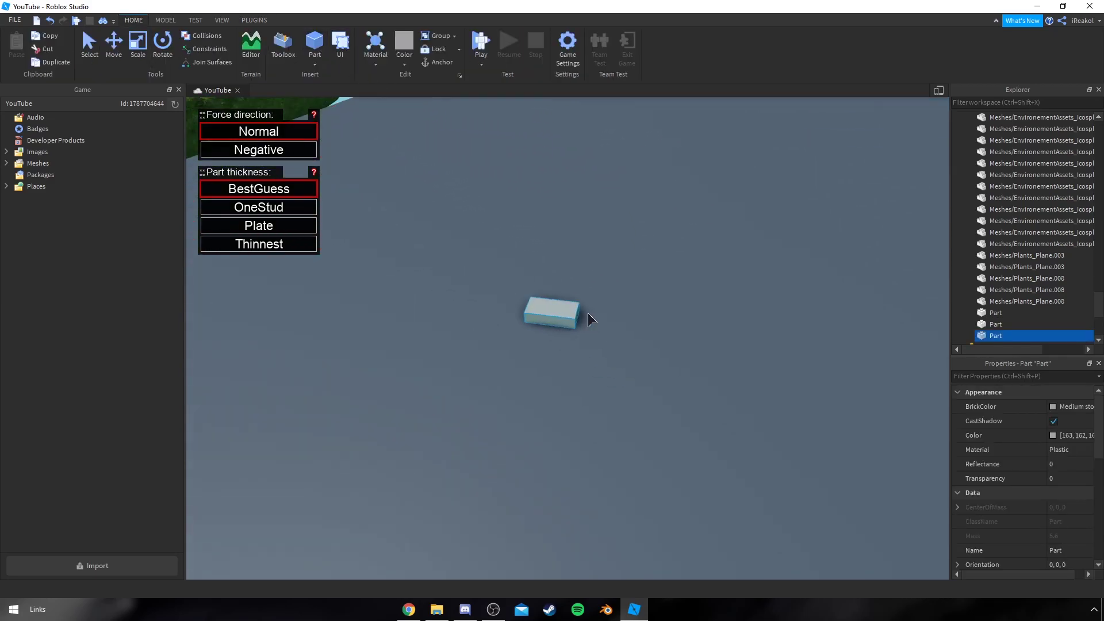
left_click(315, 42)
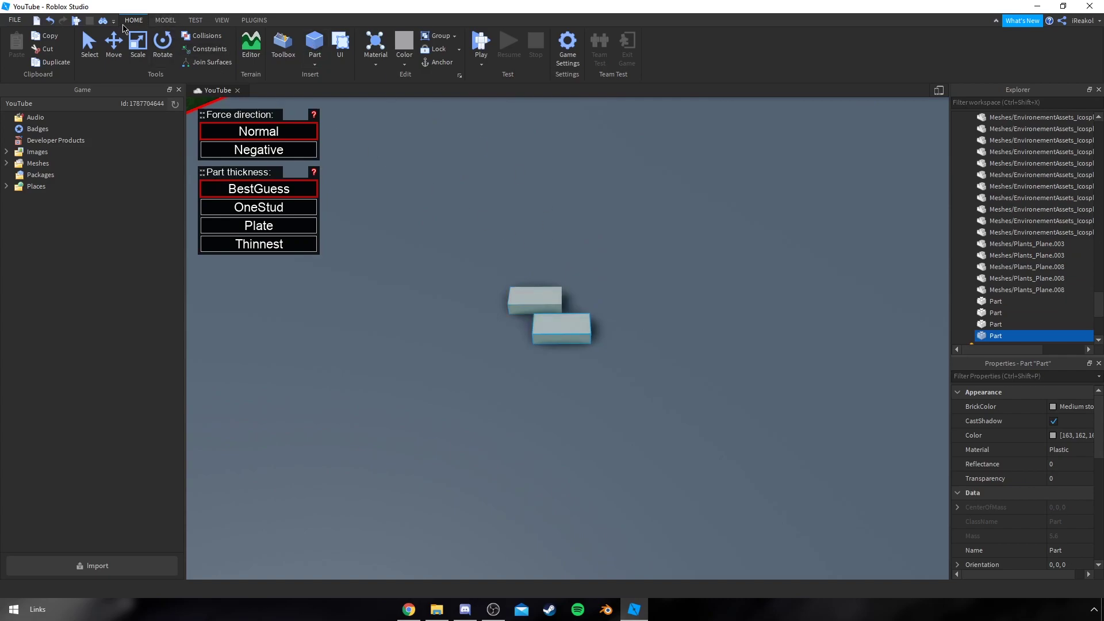
Move one of the new blocks and rotate it 90 degrees so the two blocks meet at a corner in a V
left_click(92, 46)
left_click_drag(555, 332, 586, 341)
key("ctrl+r")
right_click_drag(645, 316, 646, 316)
scroll(645, 317, "up", 4)
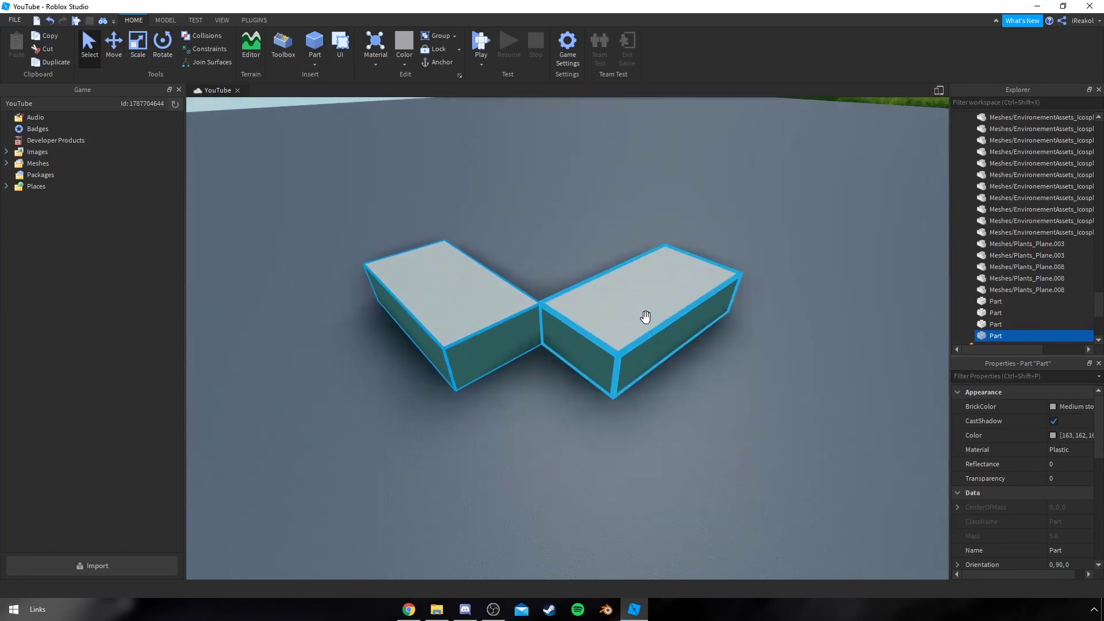
right_click_drag(406, 153, 407, 153)
Activate GapFill with OneStud thickness and bridge the facing outer vertical edges of the two blocks
left_click(254, 20)
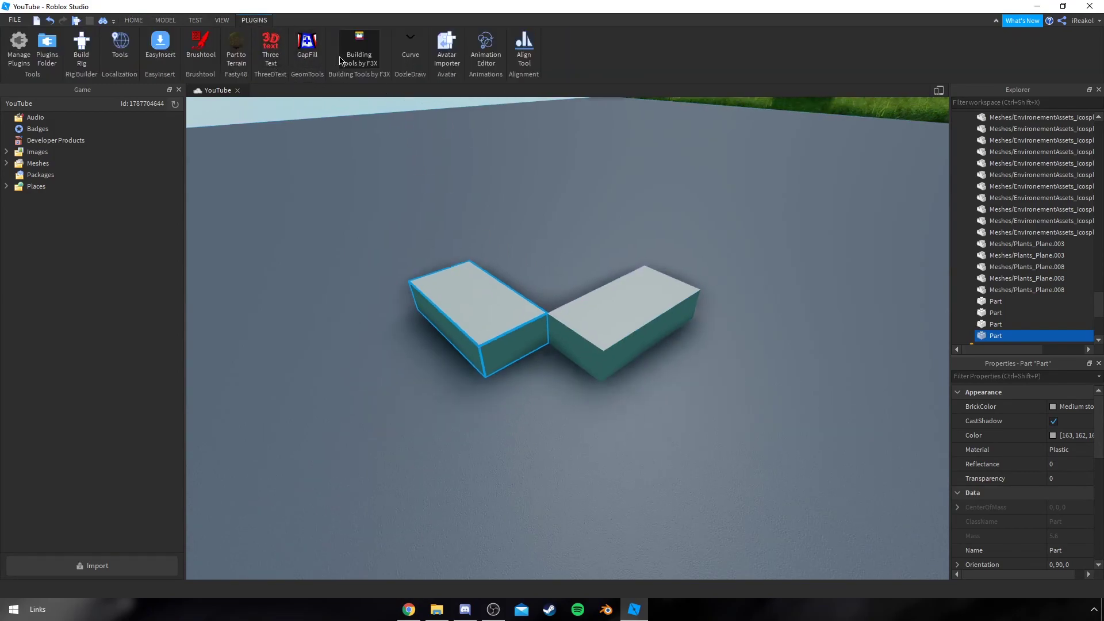
left_click(308, 46)
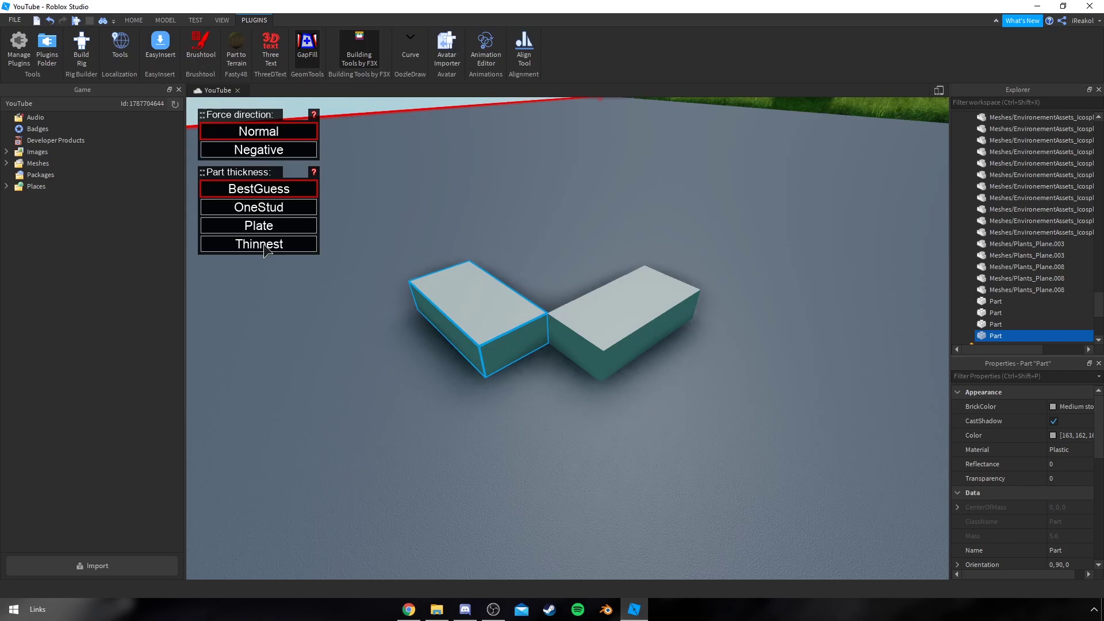
left_click(274, 212)
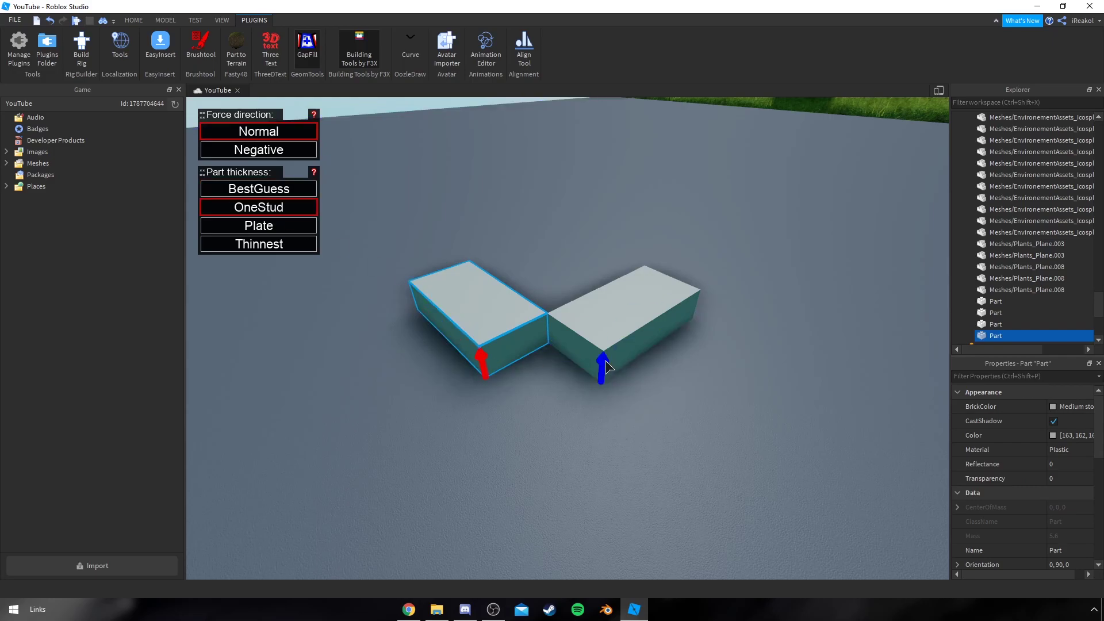
left_click(605, 360)
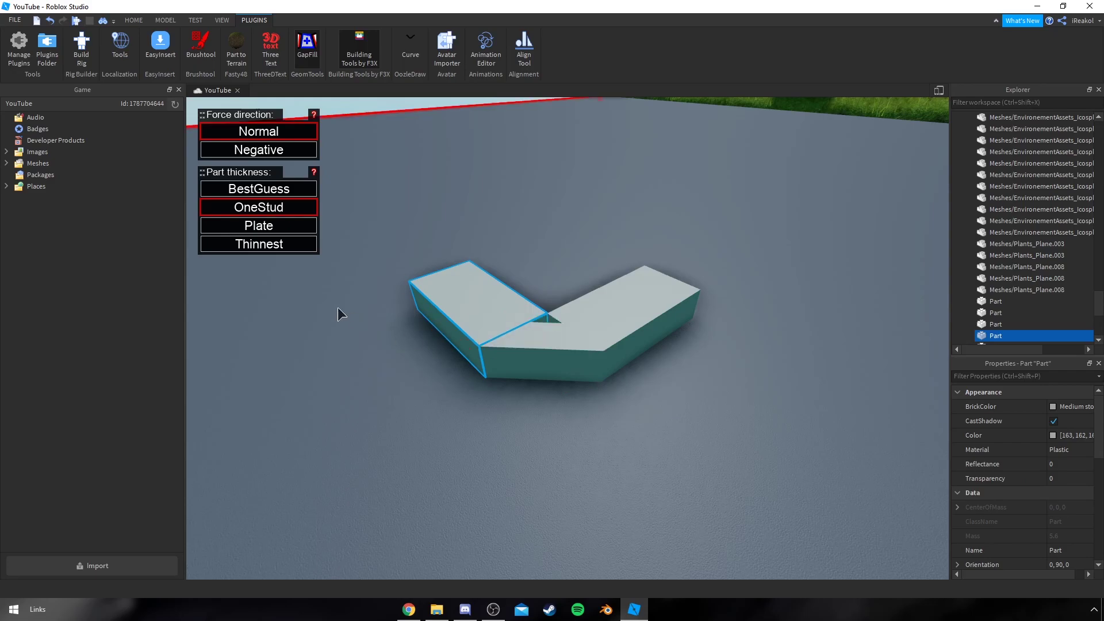
Undo the OneStud fill and bridge the same two block edges with Plate thickness
key("ctrl+z")
left_click(259, 225)
left_click(608, 359)
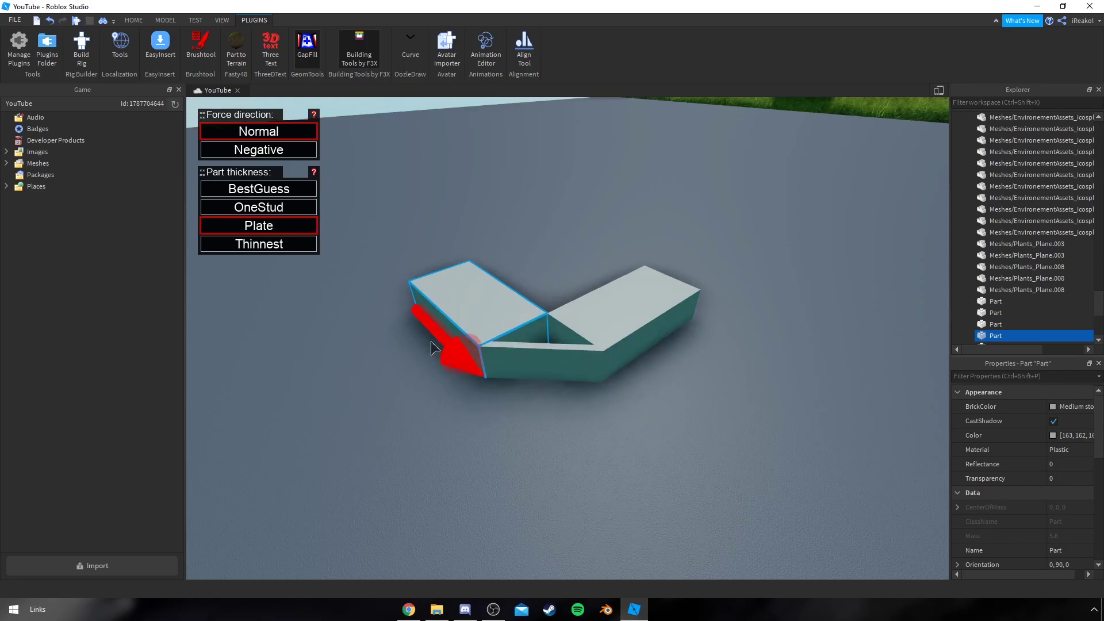
Undo the Plate fill and bridge the same two block edges with Thinnest thickness
key("ctrl+z")
left_click(258, 244)
left_click(483, 362)
left_click(607, 364)
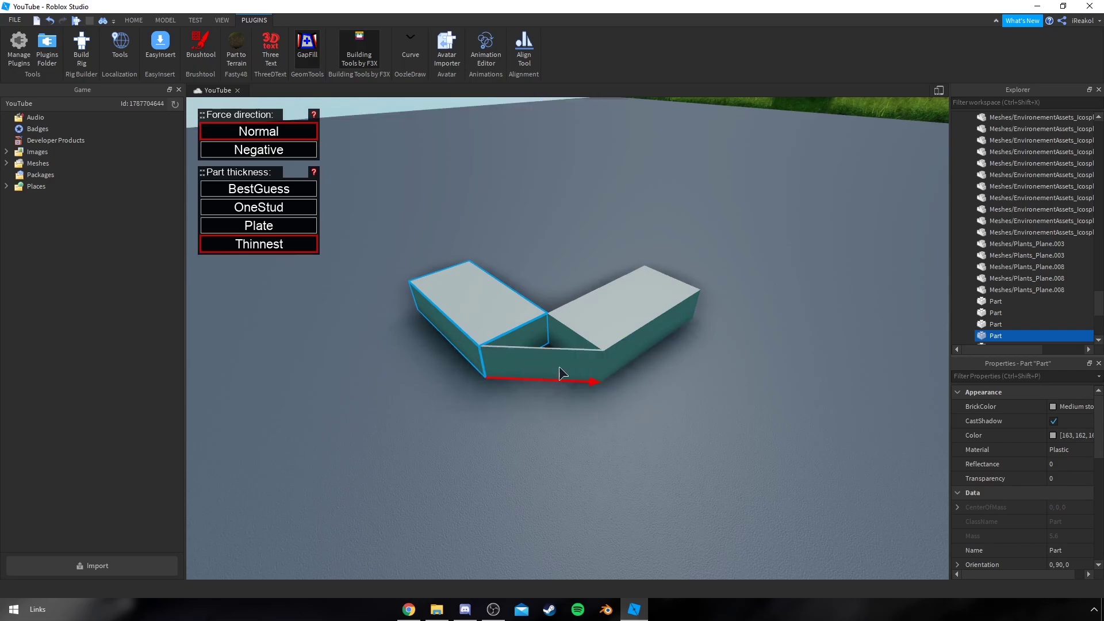
Undo the Thinnest fill and bridge the same two block edges with BestGuess thickness
key("ctrl+z")
left_click(259, 189)
left_click(483, 364)
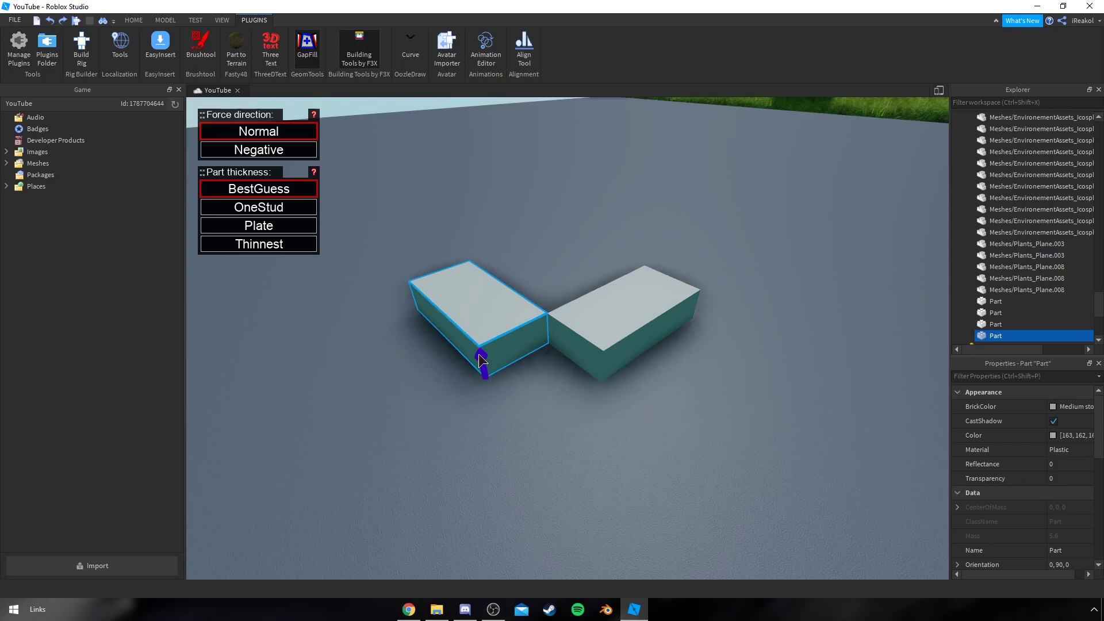
left_click(603, 364)
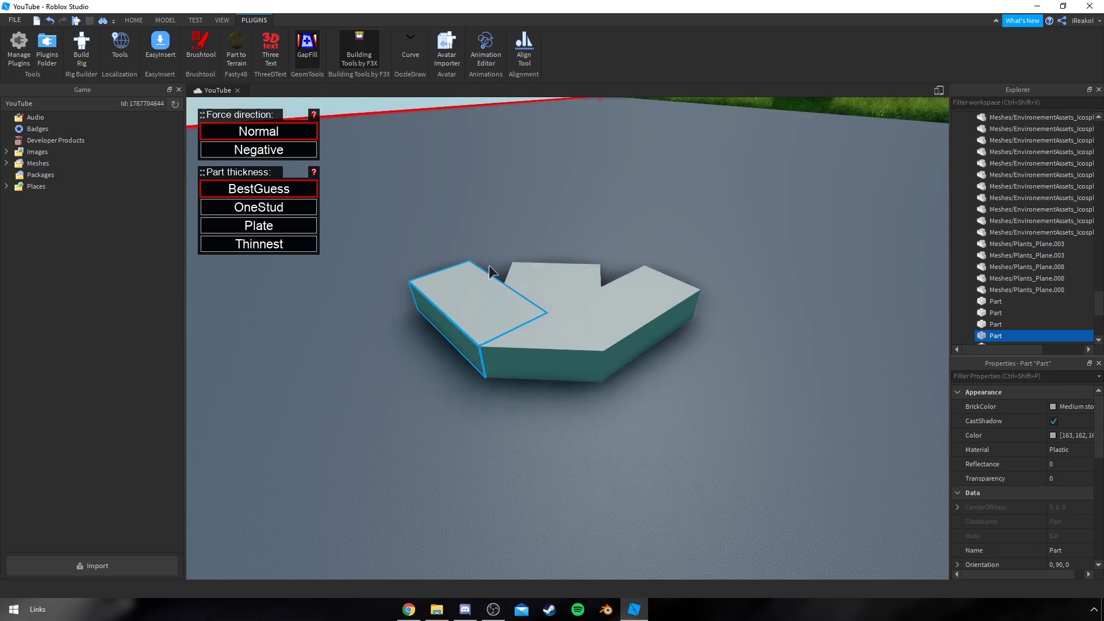
Undo the BestGuess fill and bridge the two block edges again with OneStud thickness
key("ctrl+z")
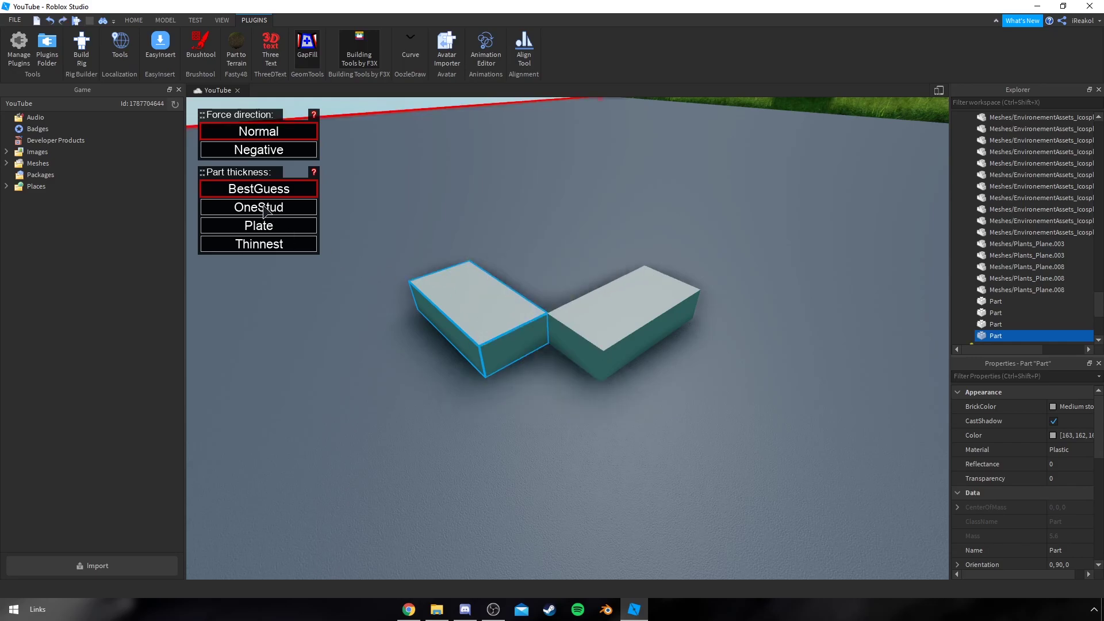
left_click(263, 209)
left_click(483, 363)
left_click(601, 365)
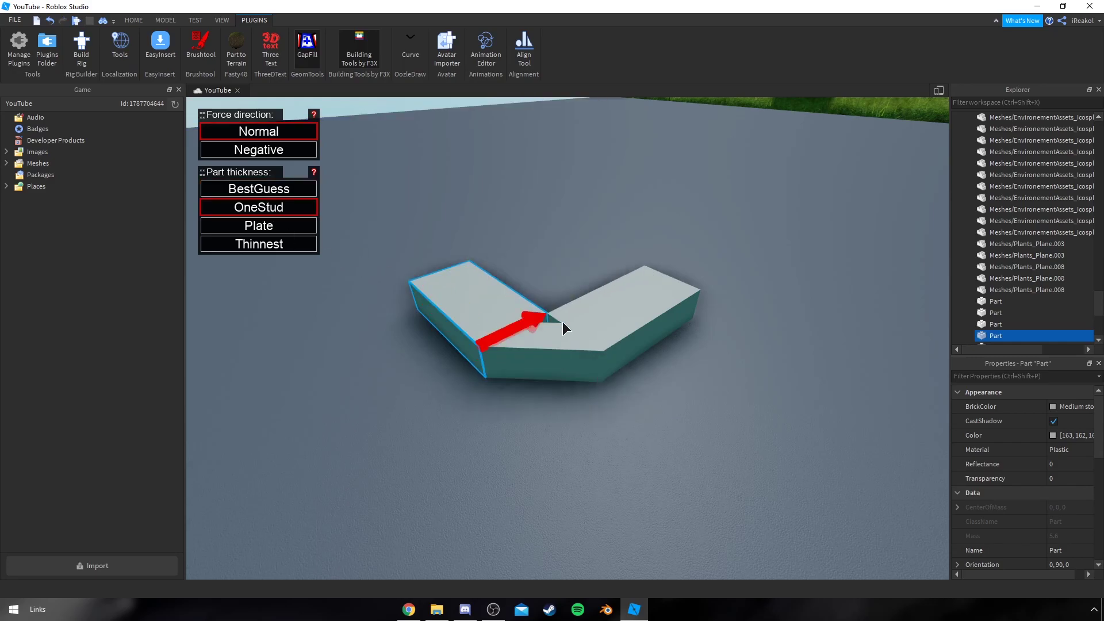
Pick the vertical edges at the free ends of the two joined blocks to bridge them with GapFill at OneStud thickness
key("d")
right_click_drag(697, 220, 690, 213)
key("s")
key("d")
key("w")
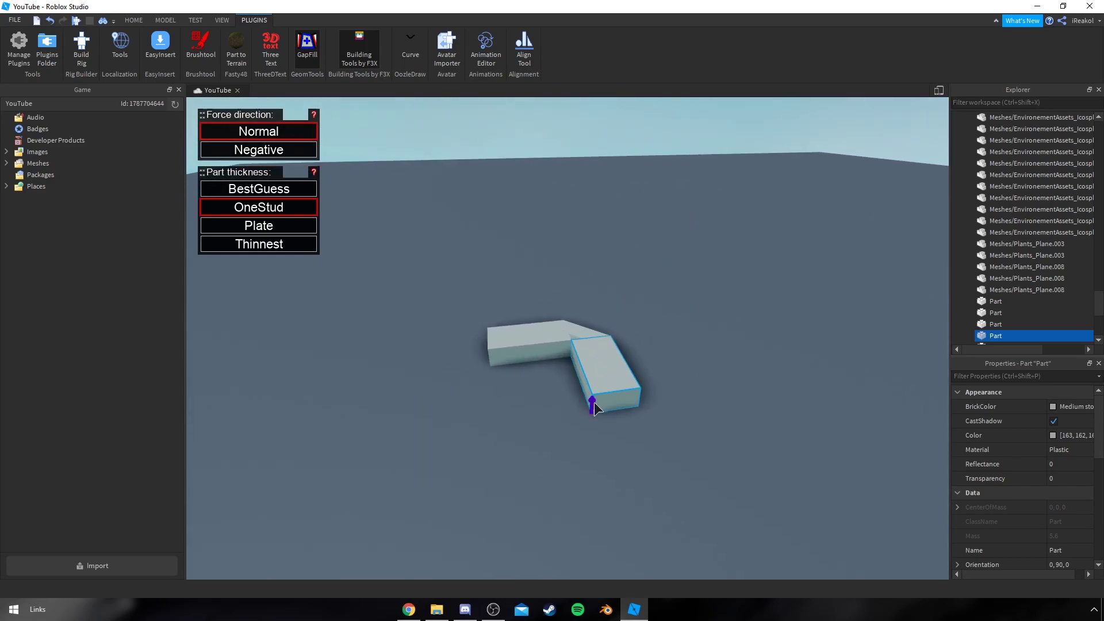
left_click(487, 362)
right_click_drag(660, 354, 661, 355)
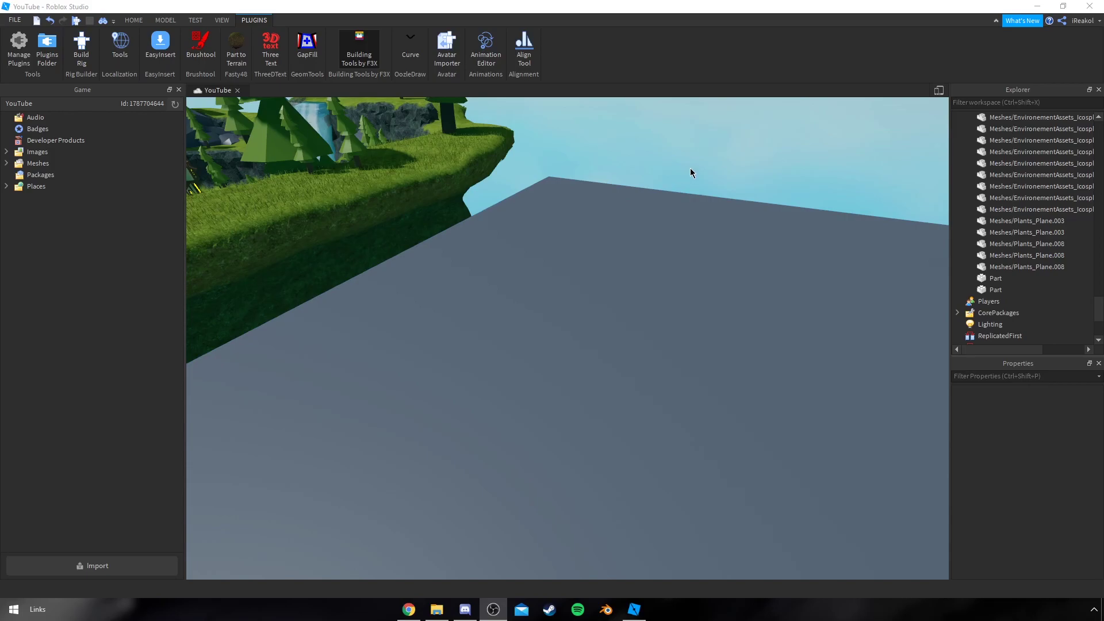
Insert a new block part onto the empty grey baseplate
scroll(693, 165, "up", 2)
right_click_drag(696, 162, 700, 158)
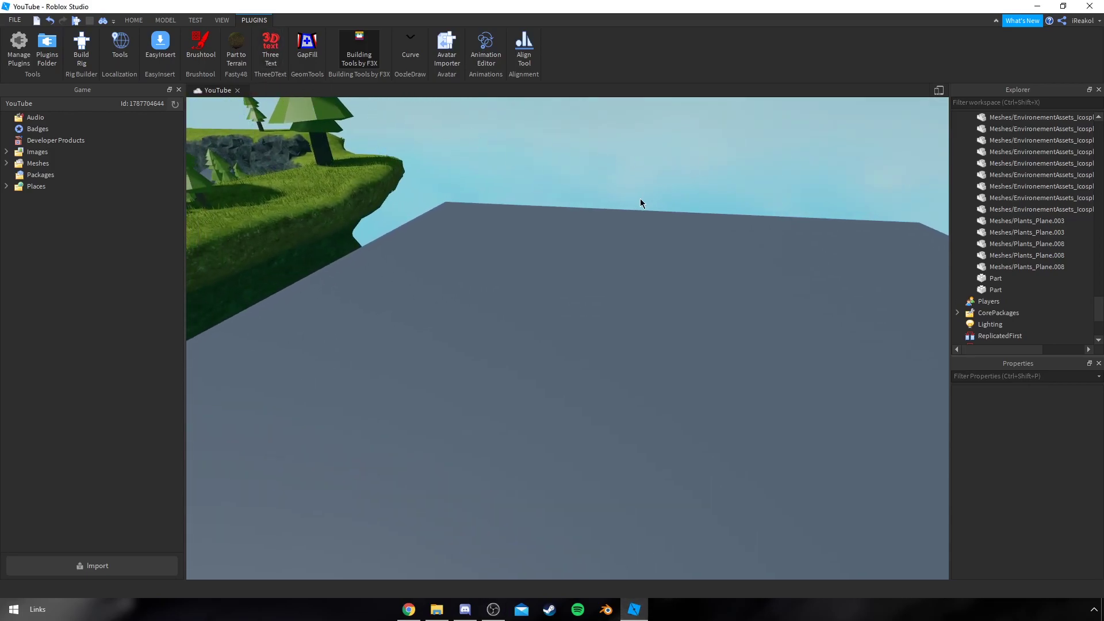
right_click_drag(640, 199, 640, 199)
scroll(615, 213, "down", 2)
scroll(614, 213, "up", 3)
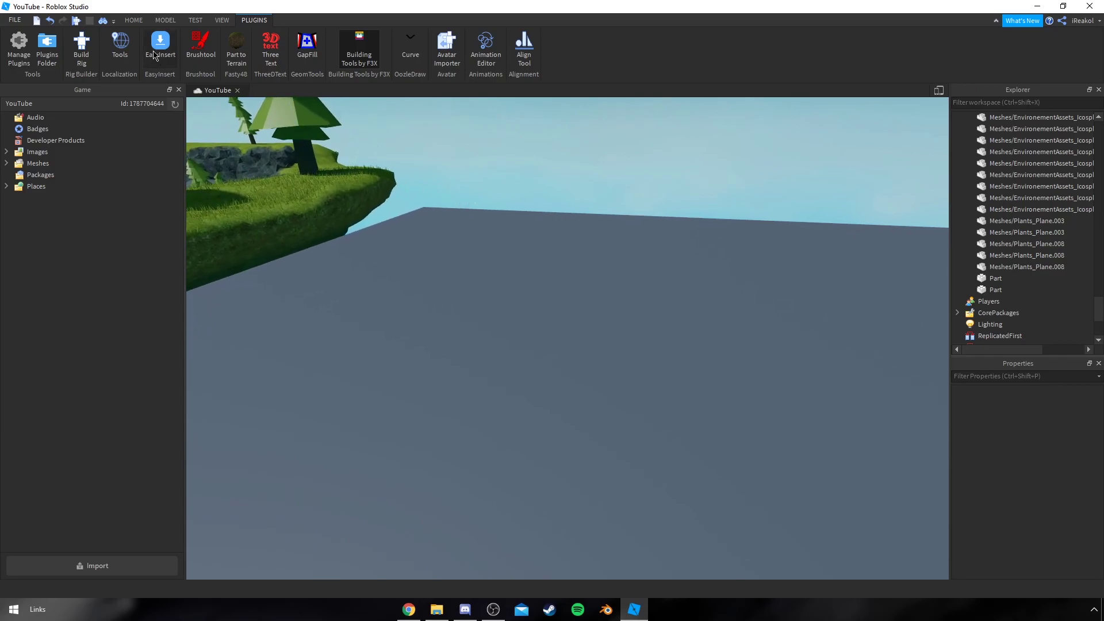
left_click(137, 22)
right_click_drag(463, 160, 455, 145)
left_click(315, 47)
scroll(599, 251, "down", 1)
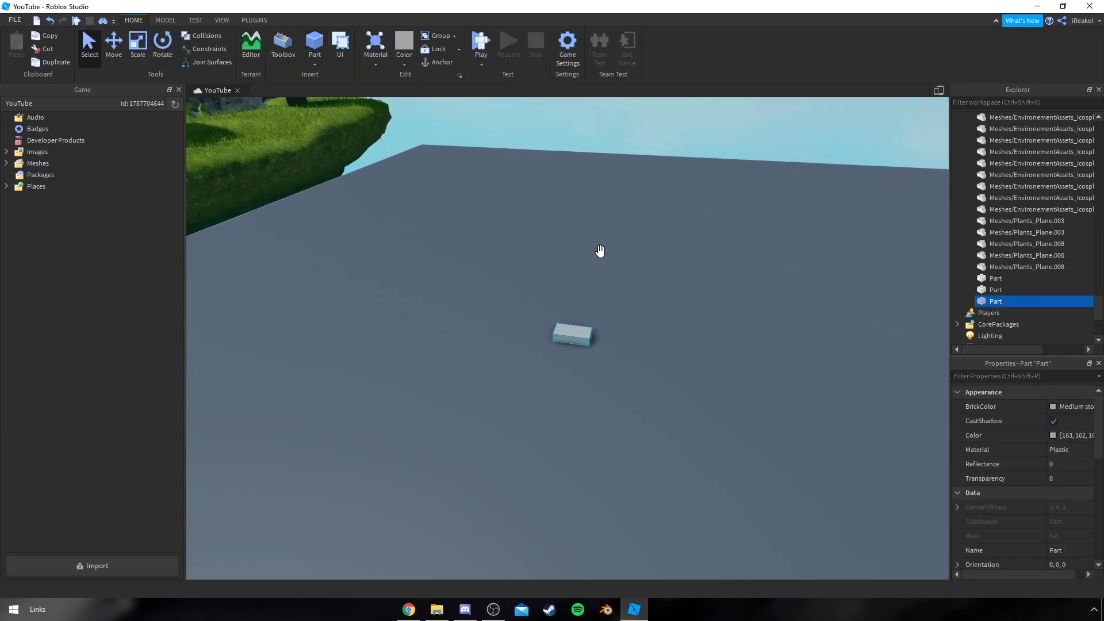
right_click_drag(599, 252, 595, 256)
Resize the new block with the F3X building tools into a wall of 45 × 21 × 2 studs
left_click(252, 21)
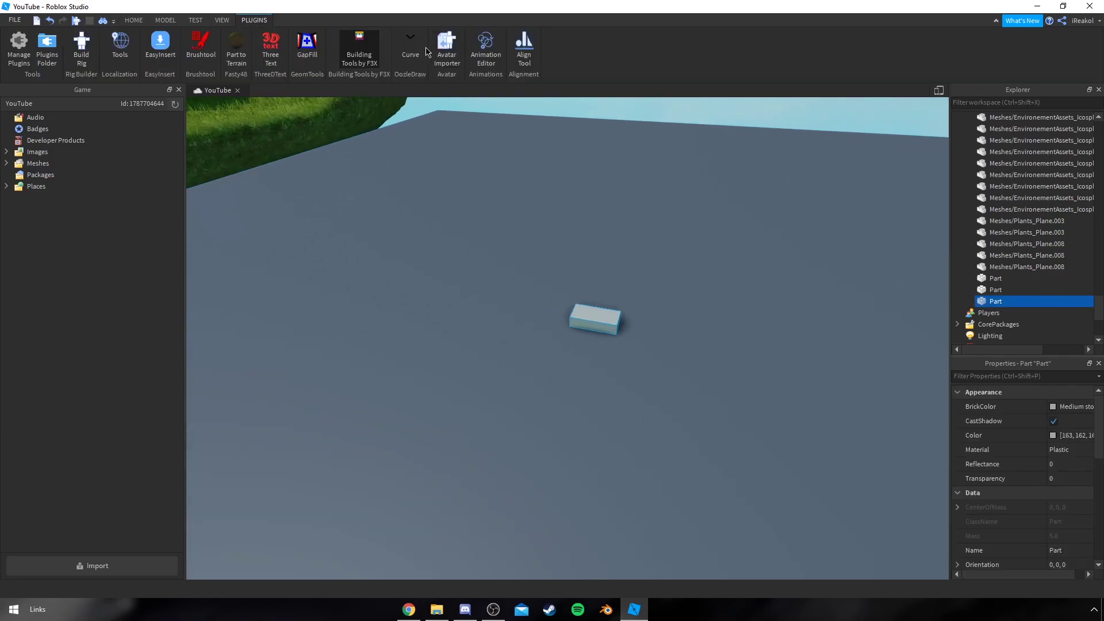
left_click(354, 46)
left_click_drag(644, 326, 782, 344)
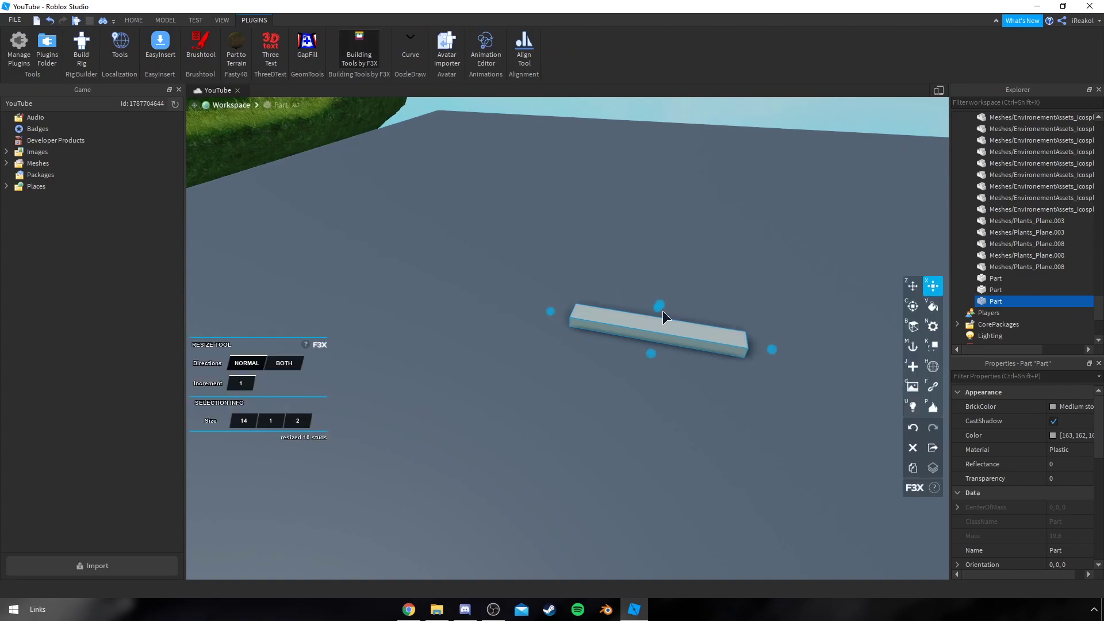
left_click_drag(663, 310, 670, 263)
right_click_drag(666, 279, 670, 264)
scroll(671, 263, "down", 1)
left_click_drag(688, 381, 837, 385)
key("s")
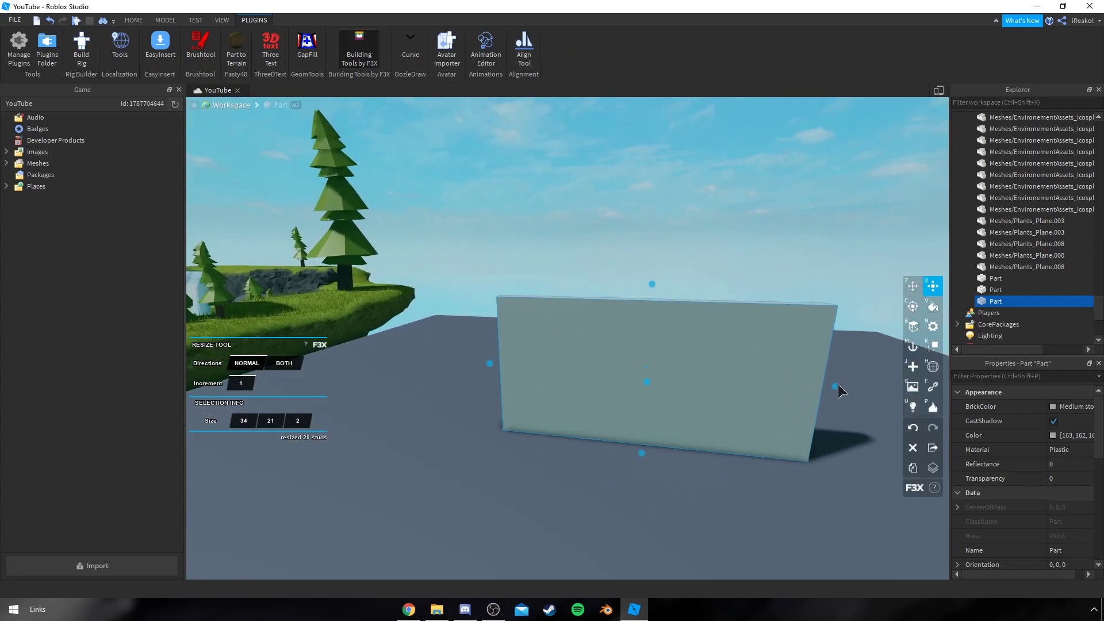
key("w")
right_click_drag(680, 290, 676, 292)
key("s")
Start the Three Text plugin and place a Sample Text 3D text object in the middle of the wall's front face
left_click(272, 50)
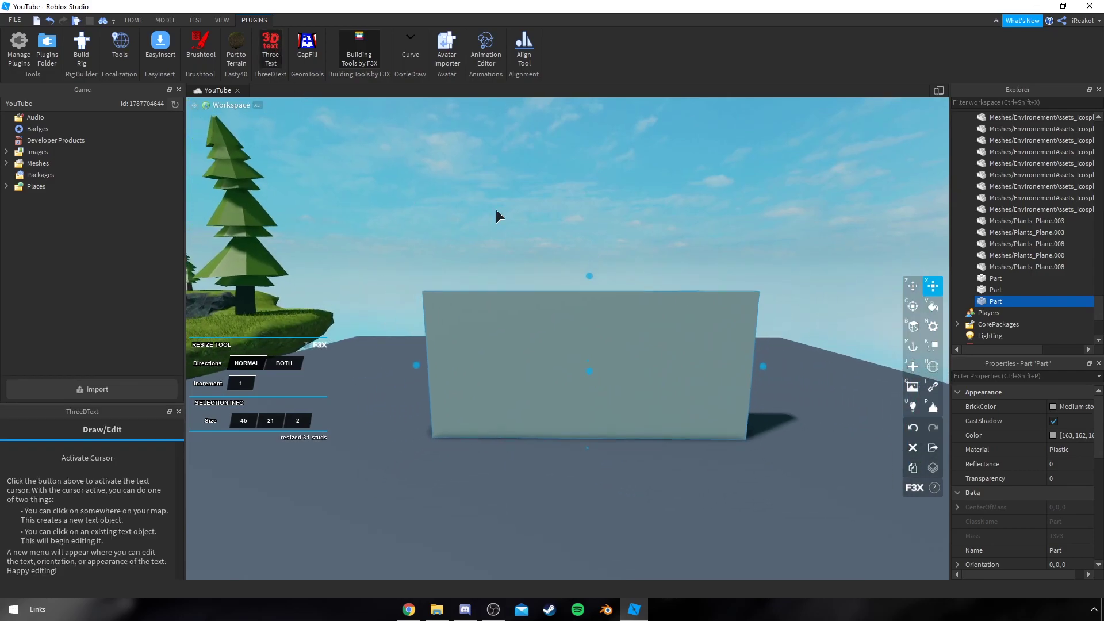
left_click_drag(120, 404, 119, 213)
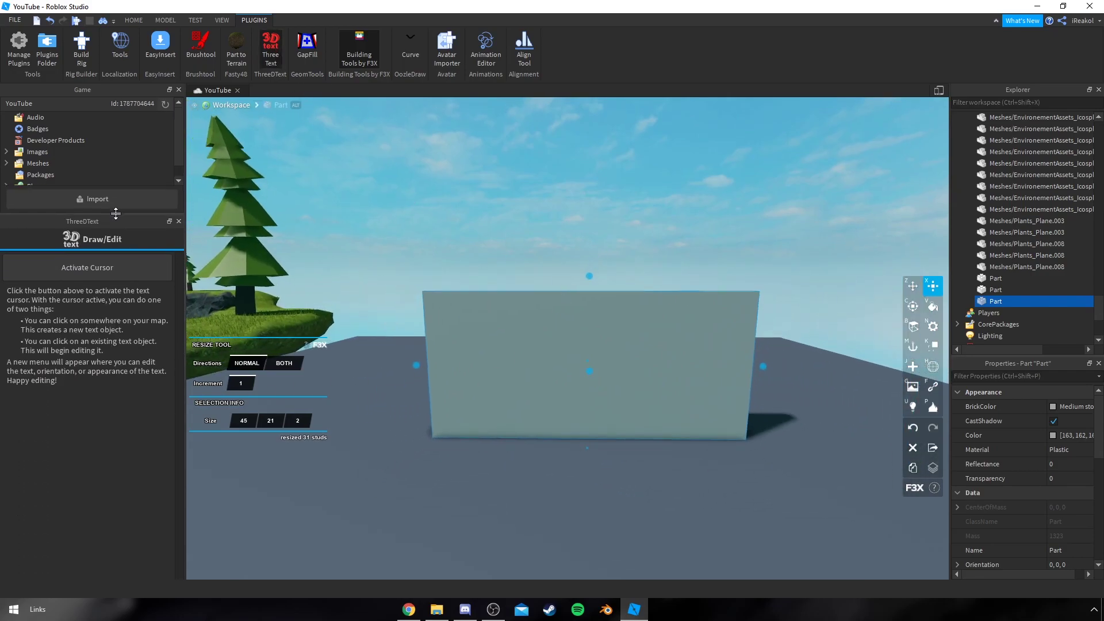
left_click(87, 267)
scroll(592, 362, "up", 3)
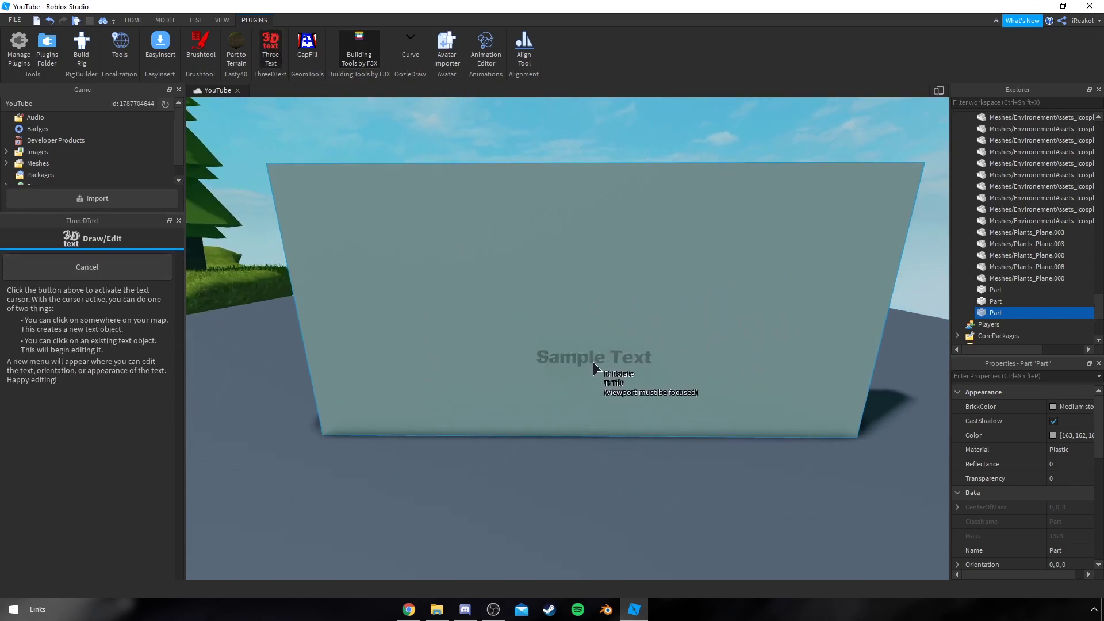
scroll(561, 393, "down", 2)
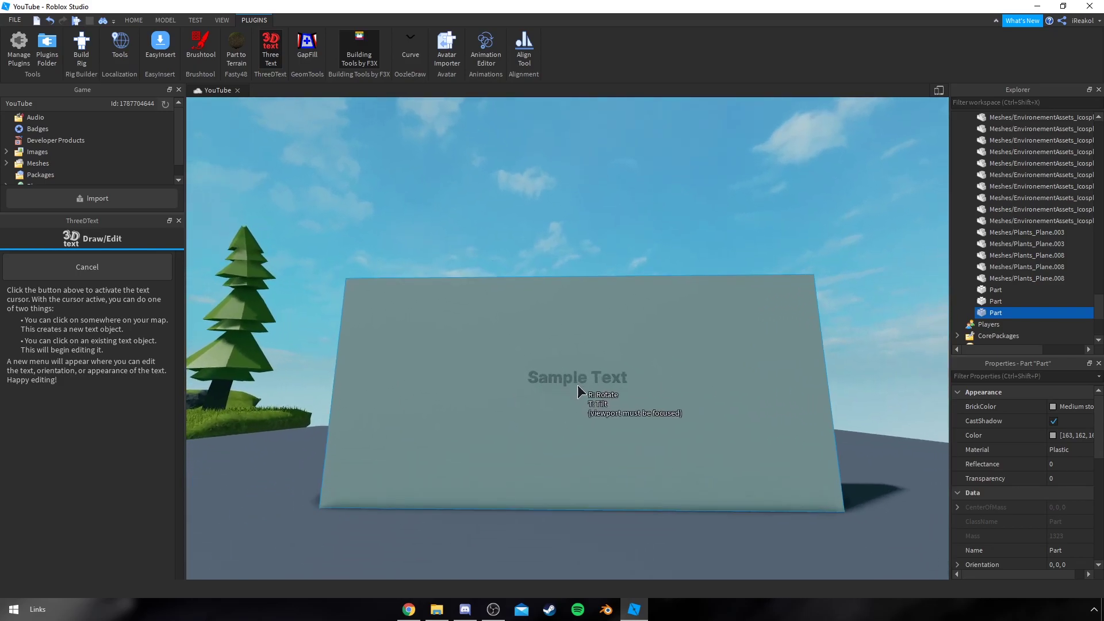
left_click(577, 384)
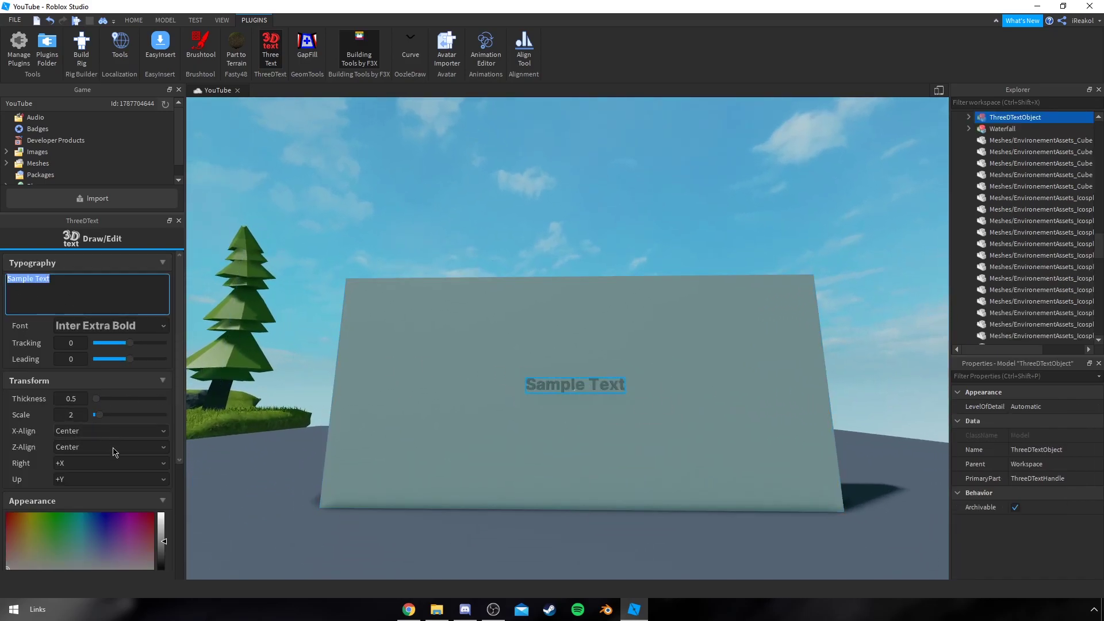
Set the 3D text's tracking to 0.21 and its leading to 0.44
scroll(114, 451, "down", 3)
scroll(114, 403, "up", 3)
left_click_drag(130, 343, 145, 345)
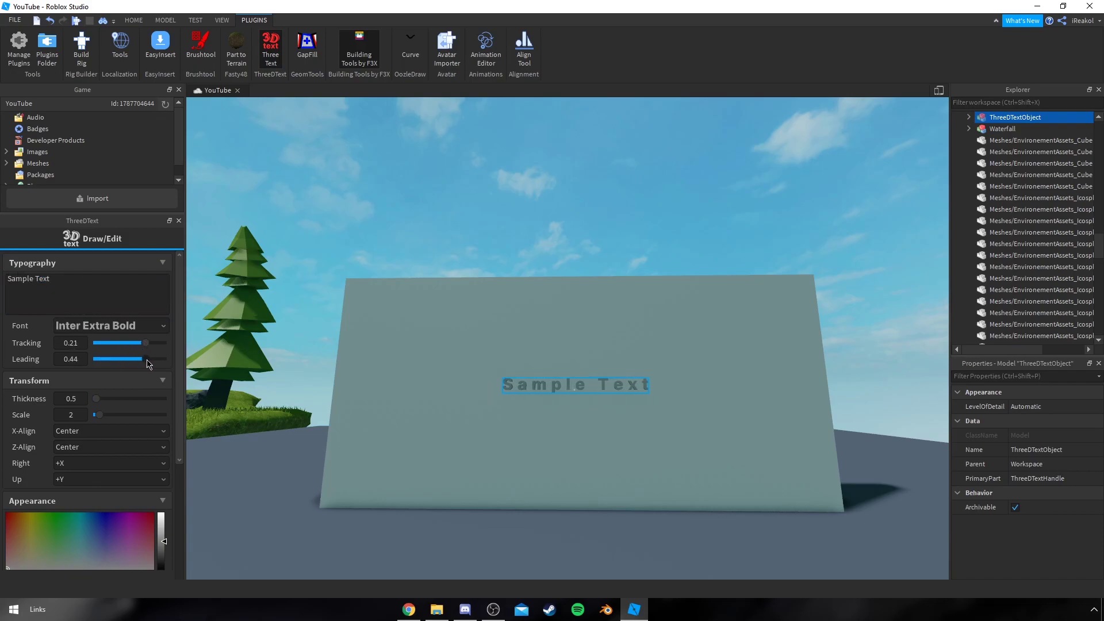
scroll(104, 391, "down", 3)
scroll(56, 291, "up", 3)
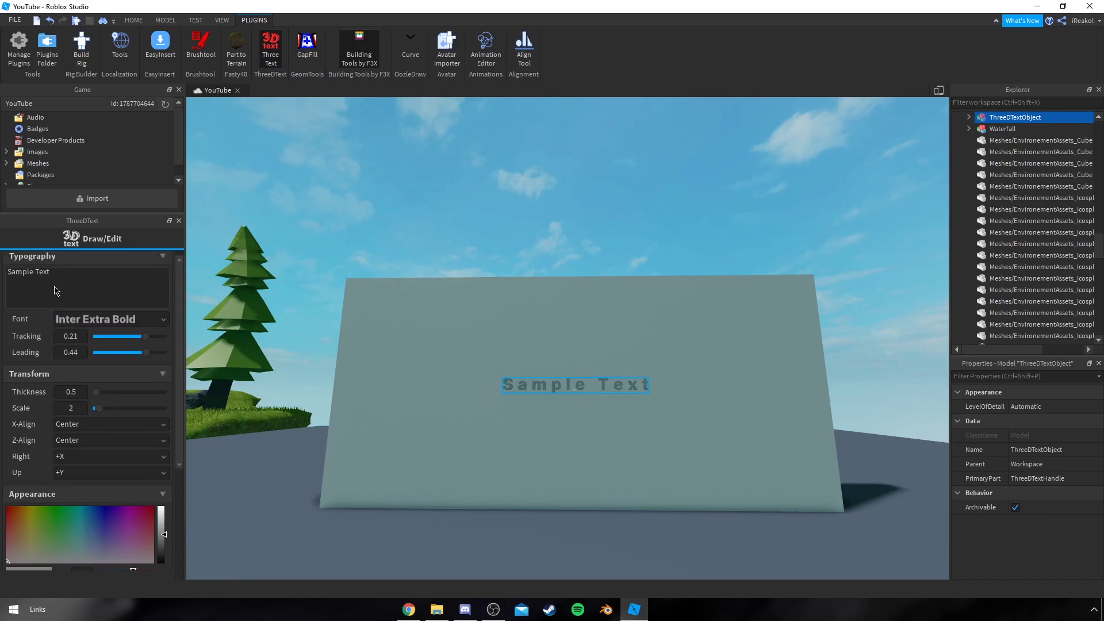
Replace the 3D text's sample wording with DAJWDHJKAHDWJ
left_click_drag(56, 291, 2, 280)
type("DAJWDHJKAHDWJ")
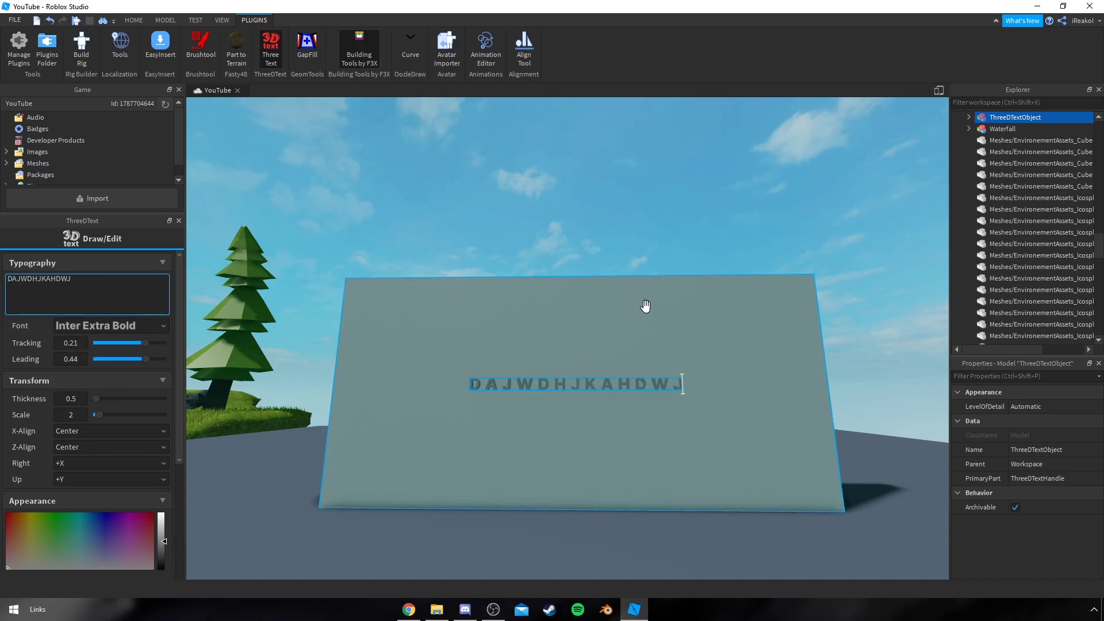
key("s")
key("d")
right_click_drag(645, 307, 640, 293)
left_click(582, 211)
key("w")
right_click_drag(627, 242, 550, 245)
key("s")
key("w")
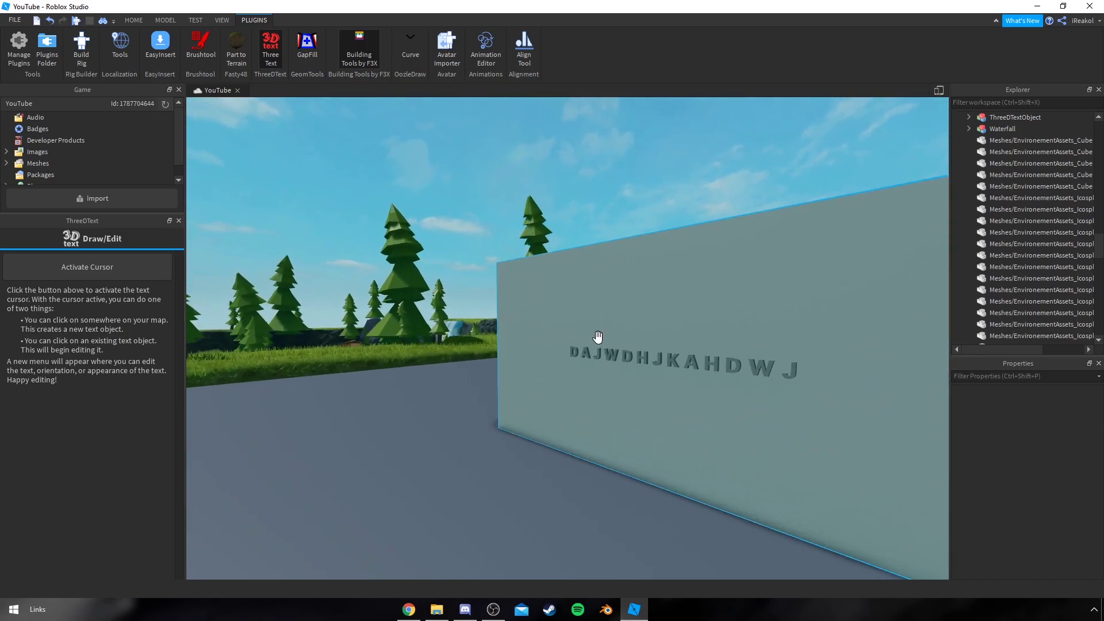
Delete the wall and its 3D text from the baseplate
right_click_drag(595, 333, 597, 336)
key("s")
right_click_drag(578, 212, 585, 218)
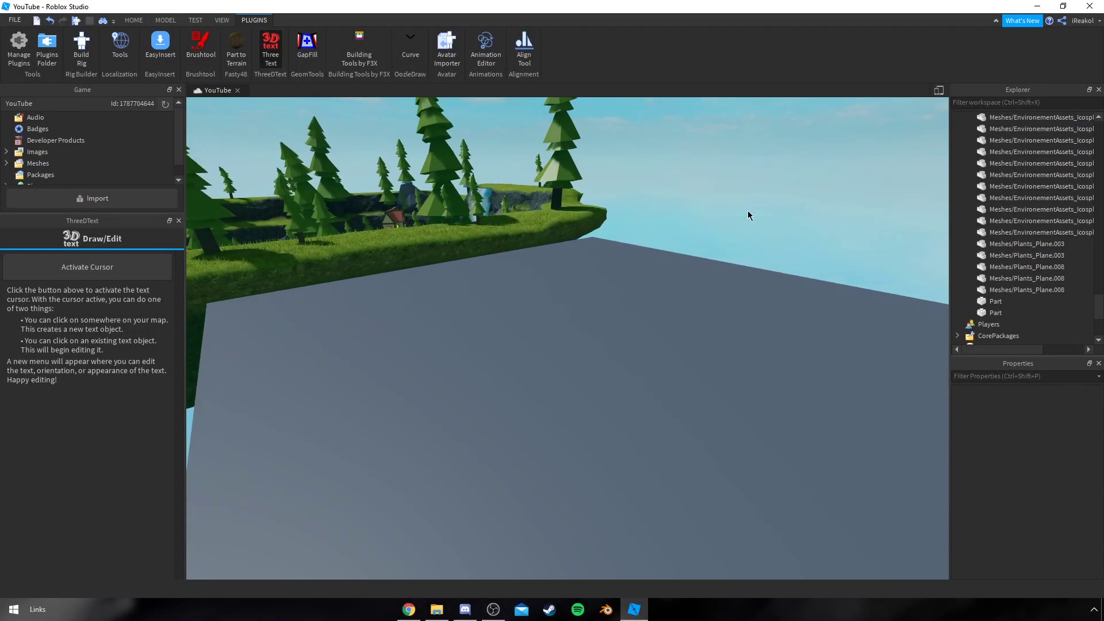
right_click_drag(748, 210, 764, 215)
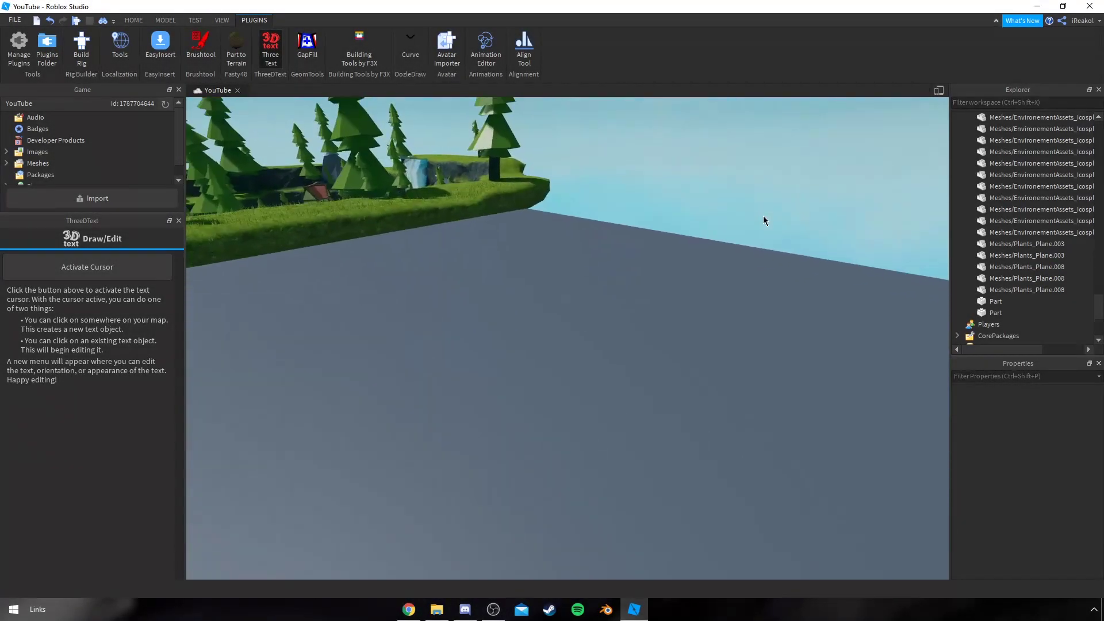
key("a")
right_click_drag(558, 162, 558, 162)
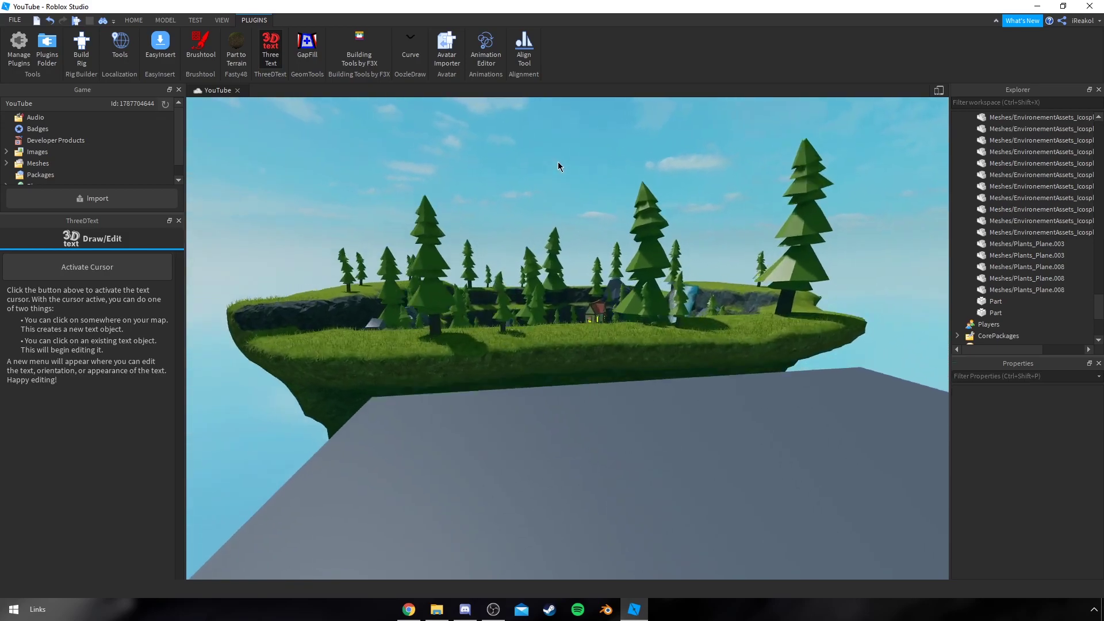
key("w")
right_click_drag(591, 312, 541, 330)
right_click_drag(522, 196, 522, 195)
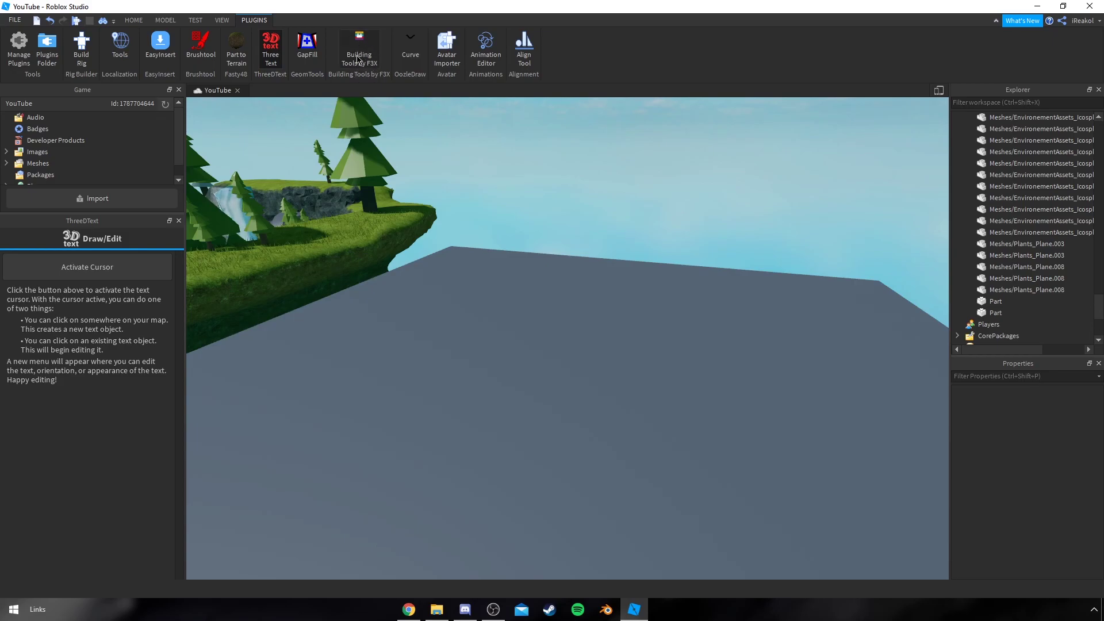
Start the F3X building tools, activate the Move tool and insert a new block part on the baseplate
left_click(358, 43)
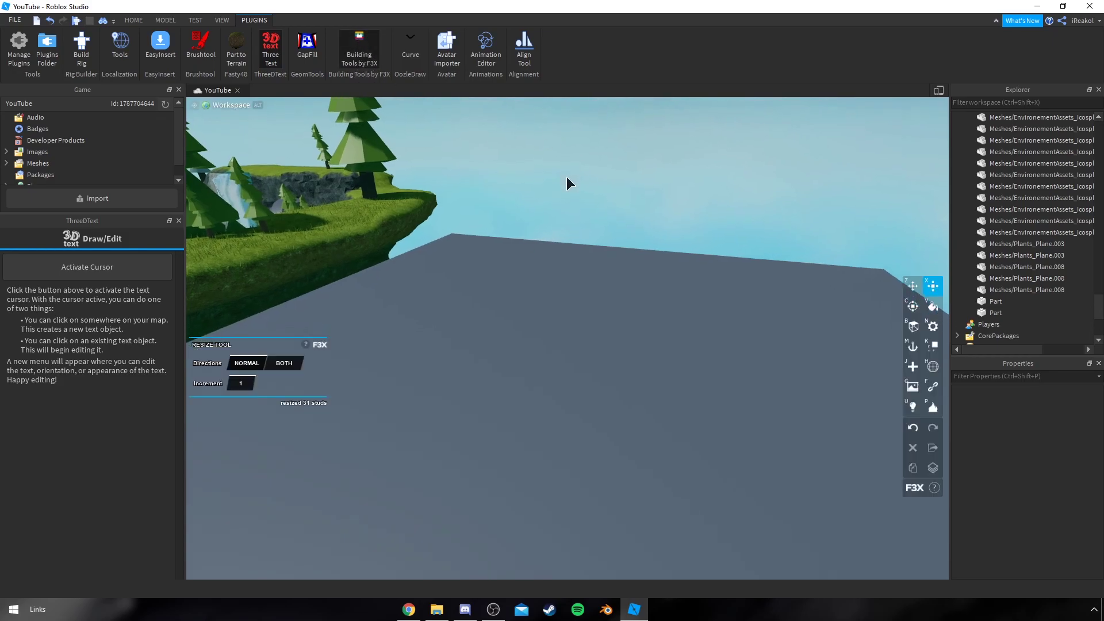
key("q")
key("a")
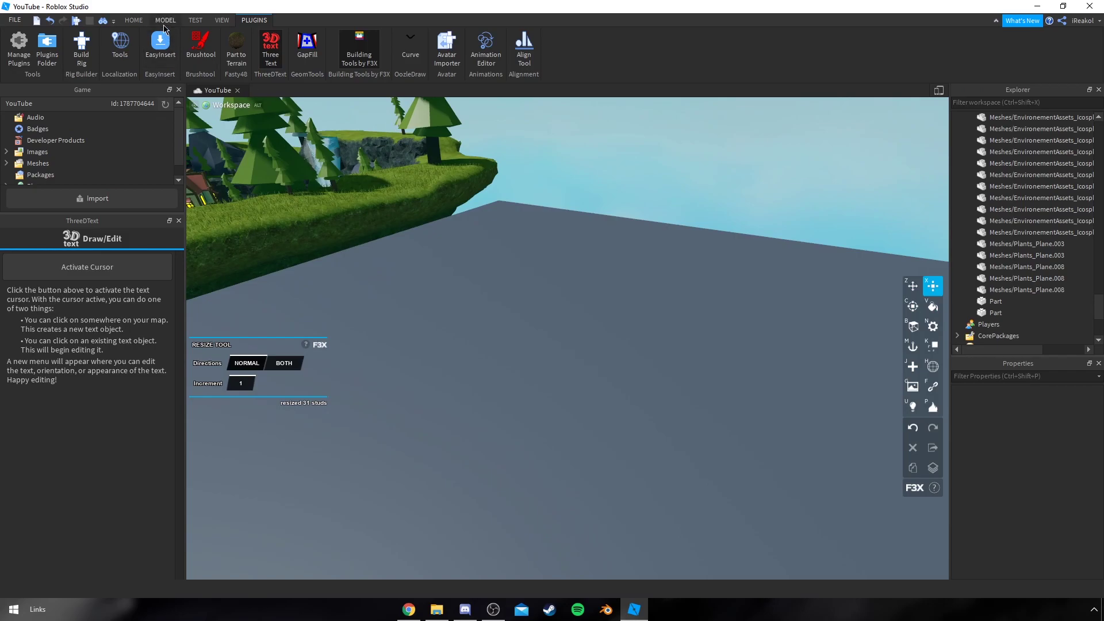
left_click(135, 20)
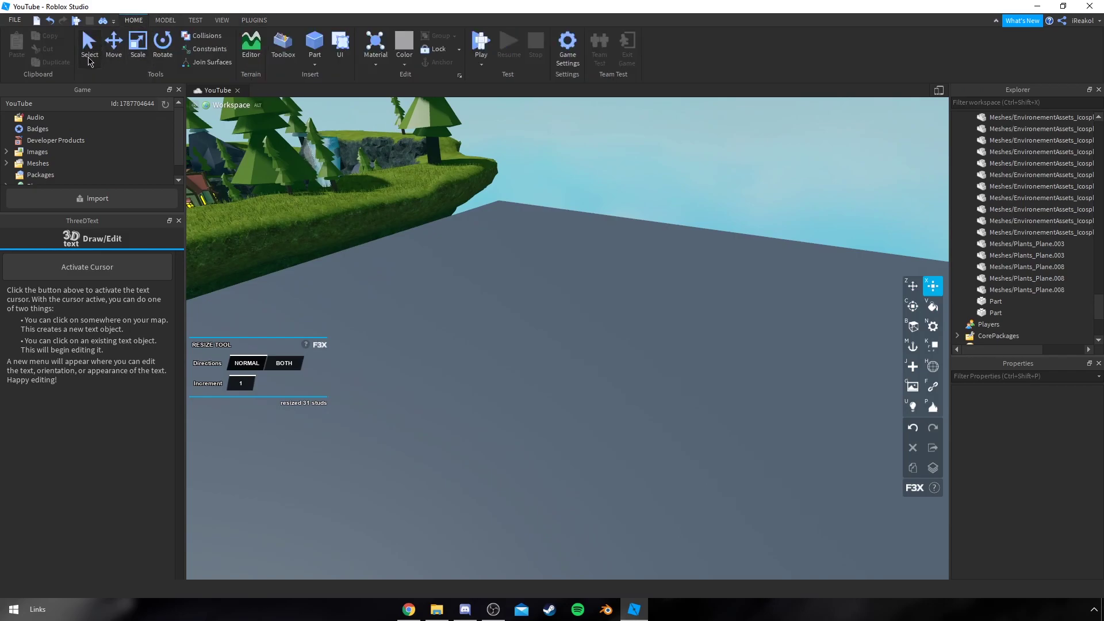
left_click(253, 21)
key("d")
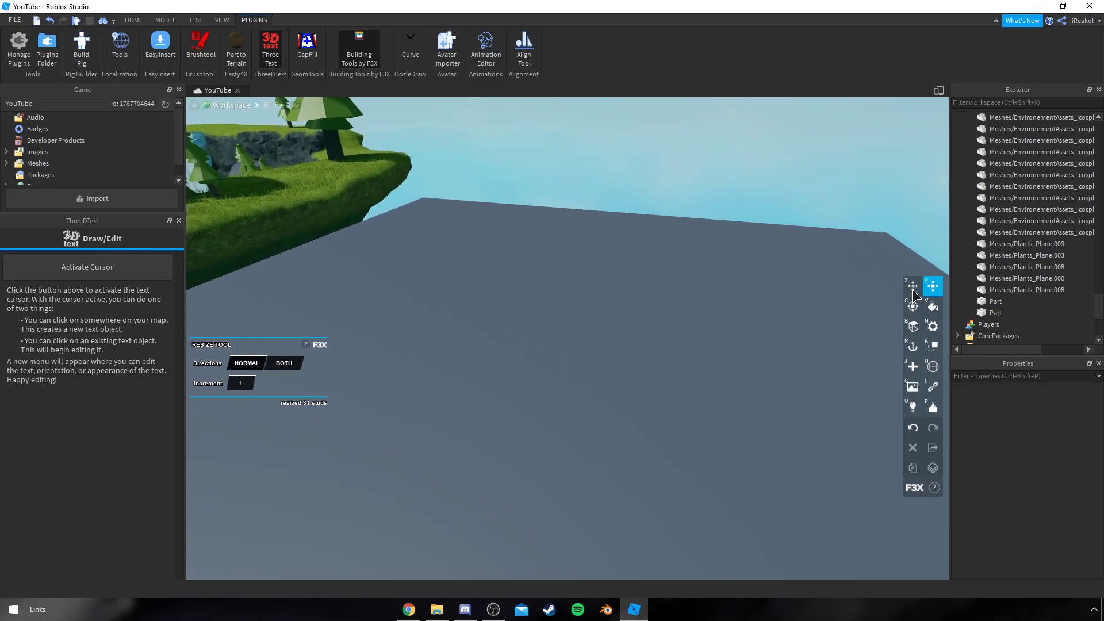
right_click_drag(530, 267, 522, 283)
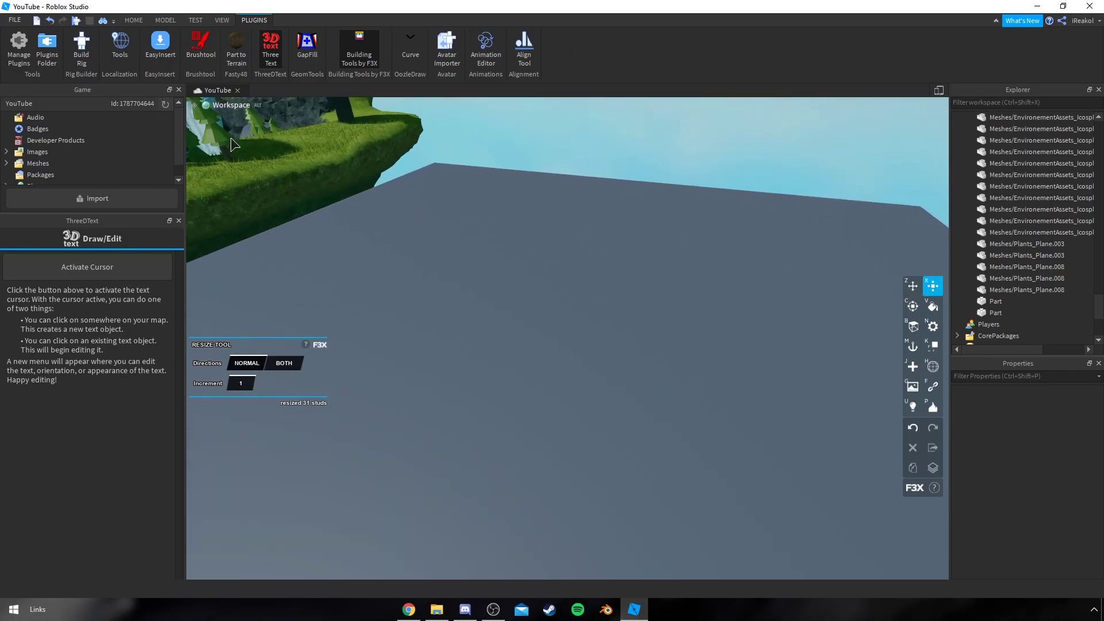
left_click(134, 21)
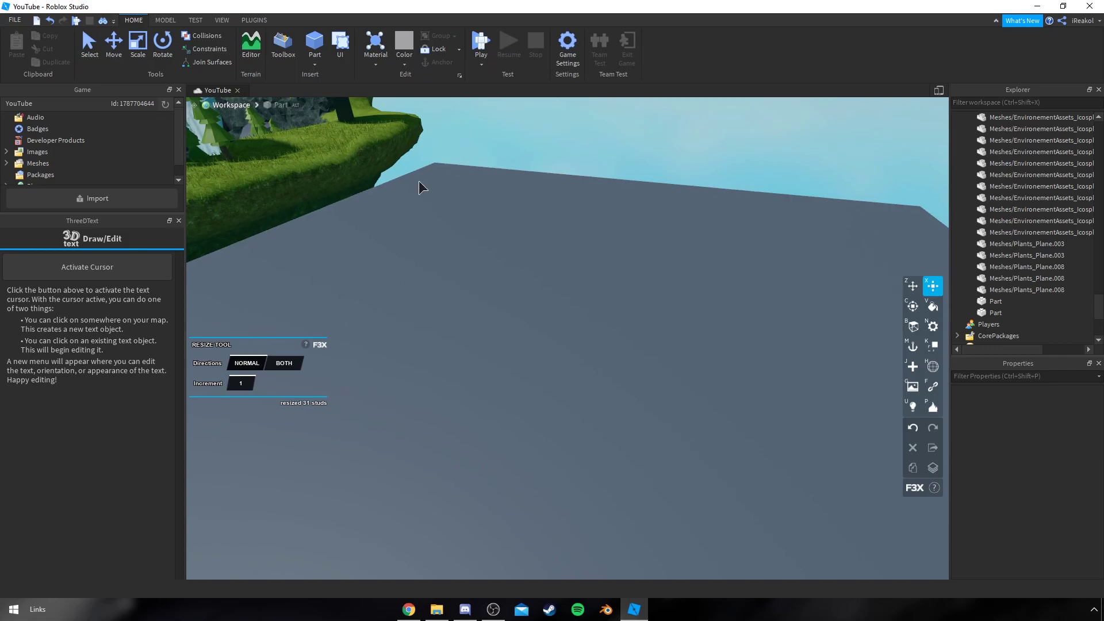
right_click_drag(748, 306, 731, 294)
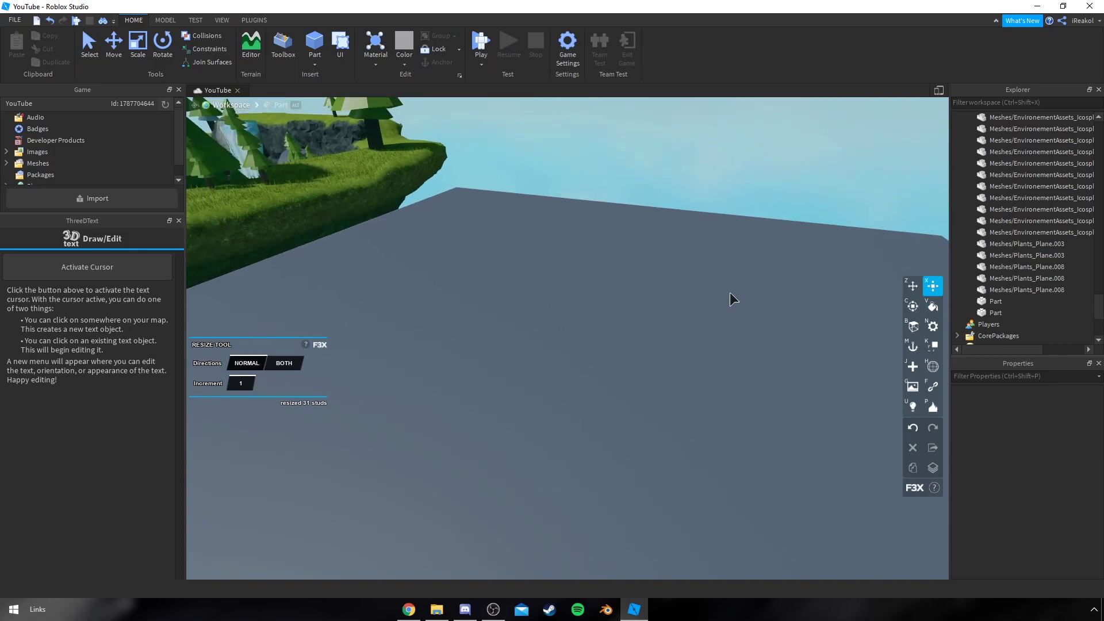
left_click(913, 286)
left_click(926, 286)
key("z")
right_click_drag(489, 267, 515, 260)
left_click(315, 43)
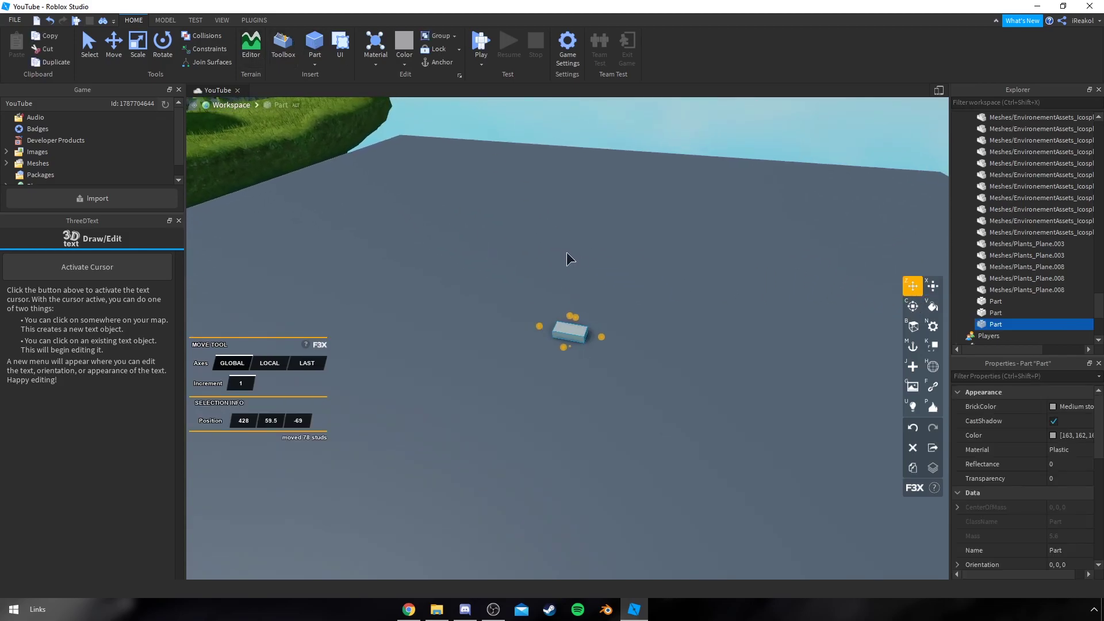
Resize the new block to 7 × 1 × 4 studs with the F3X Resize tool
scroll(615, 343, "up", 3)
mouse_move(614, 340)
left_mouse_down()
mouse_move(598, 335)
mouse_move(666, 348)
mouse_move(629, 349)
left_mouse_up()
key("x")
left_click_drag(557, 365, 554, 398)
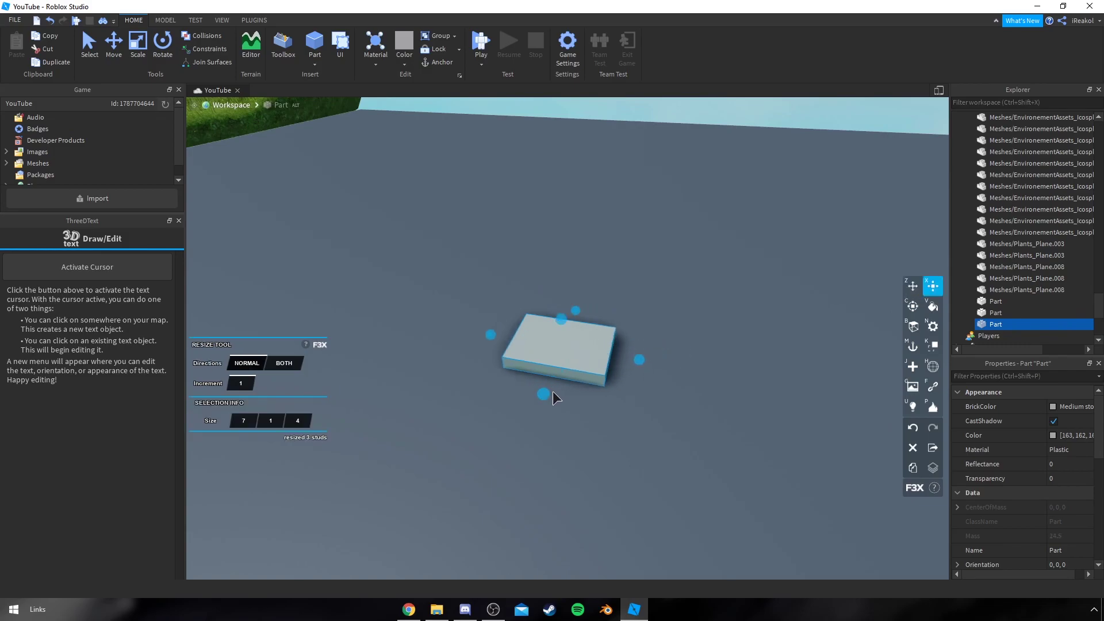
Try shrinking the block to 1 × 1 × 5 studs and resizing it at a 0.25-stud increment, and undo both width changes
key("c")
left_click_drag(647, 364, 355, 390)
key("z")
key("x")
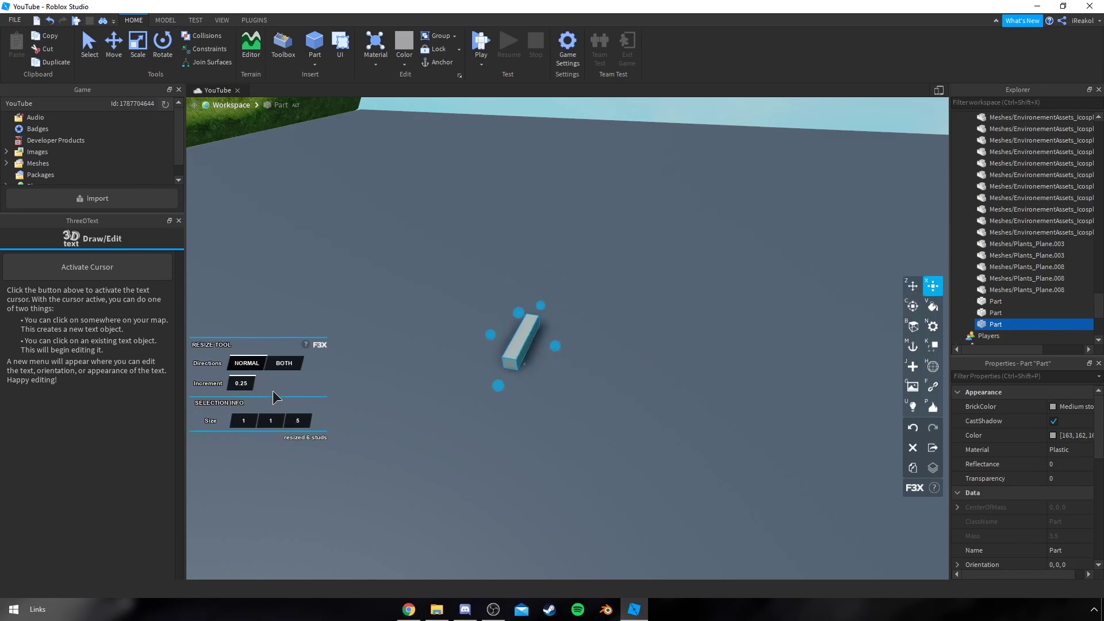
right_click_drag(672, 317, 672, 317)
key("w")
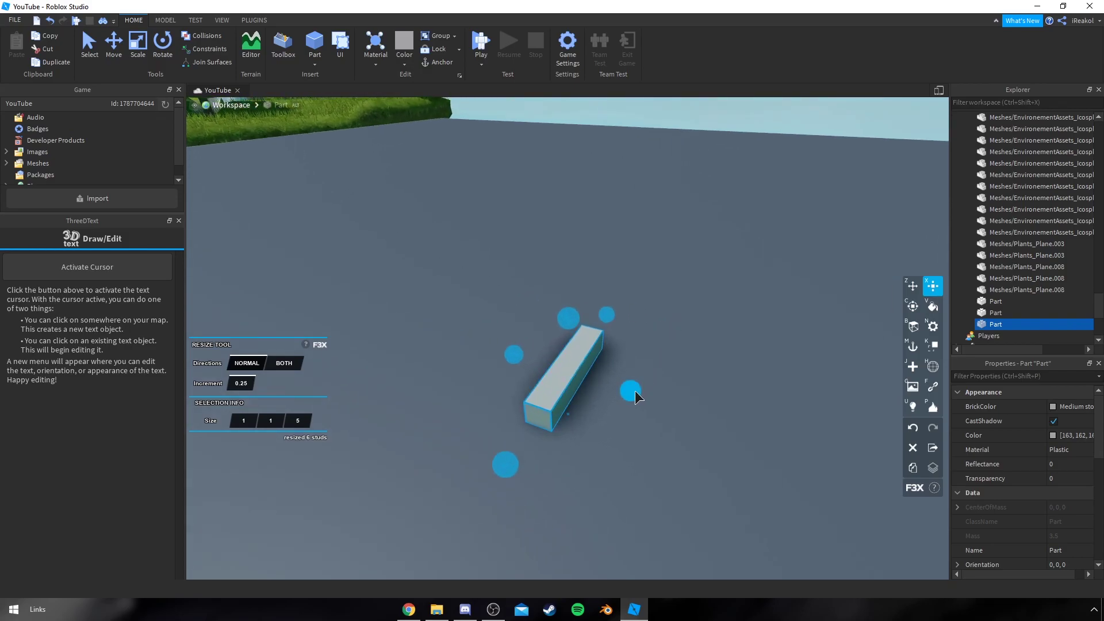
mouse_move(635, 392)
left_mouse_down()
mouse_move(609, 382)
mouse_move(697, 415)
mouse_move(630, 402)
left_mouse_up()
scroll(697, 415, "down", 1)
right_click_drag(630, 403, 620, 391)
key("ctrl+z")
key("ctrl+z")
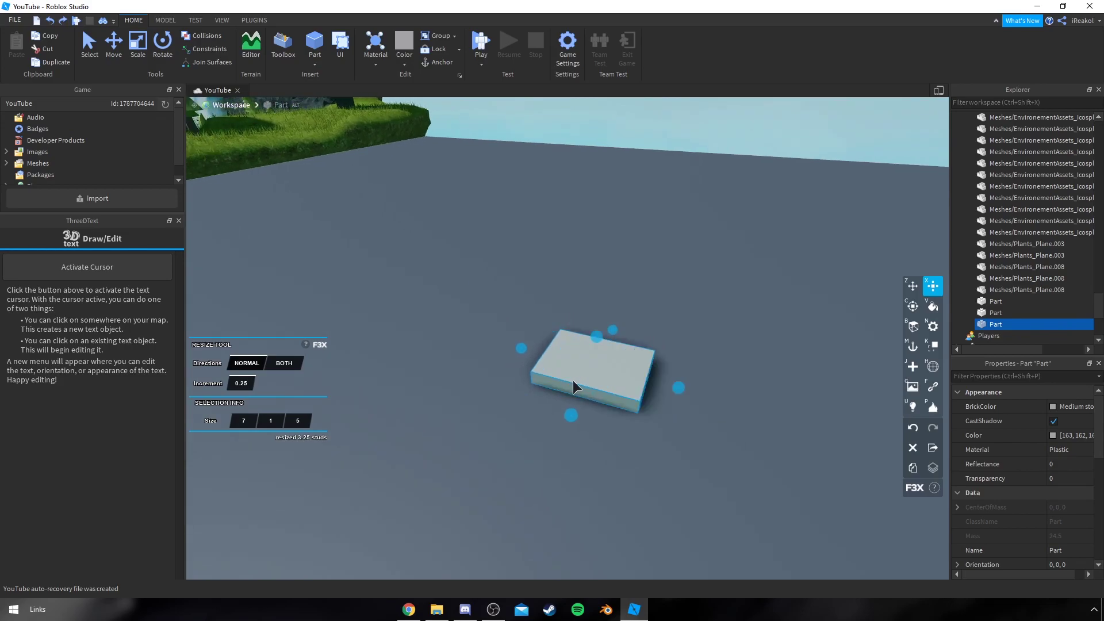
Set the resize increment to 1 and narrow the block to 7 × 1 × 1 studs
key("z")
key("x")
right_click_drag(564, 340, 564, 339)
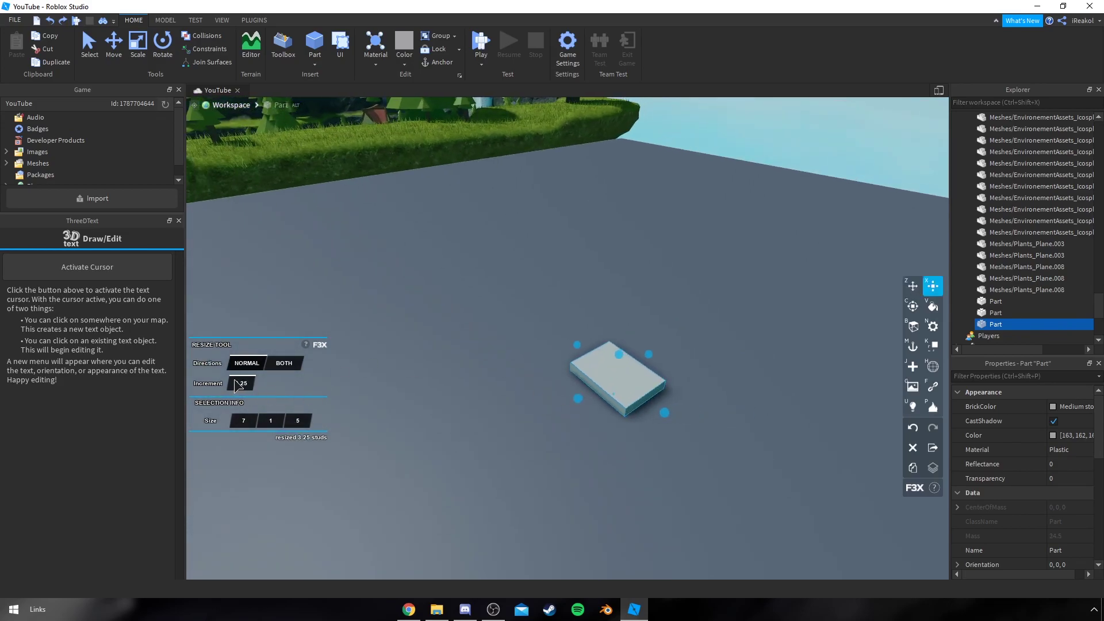
left_click_drag(578, 399, 609, 383)
right_click_drag(609, 383, 621, 318)
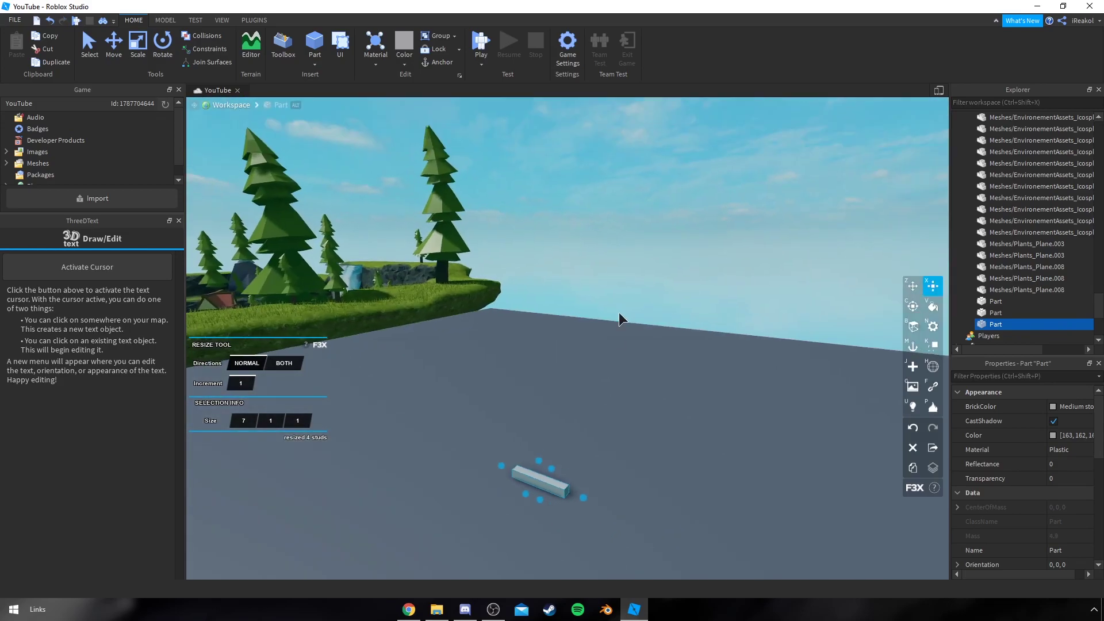
scroll(559, 413, "down", 2)
right_click_drag(559, 413, 564, 409)
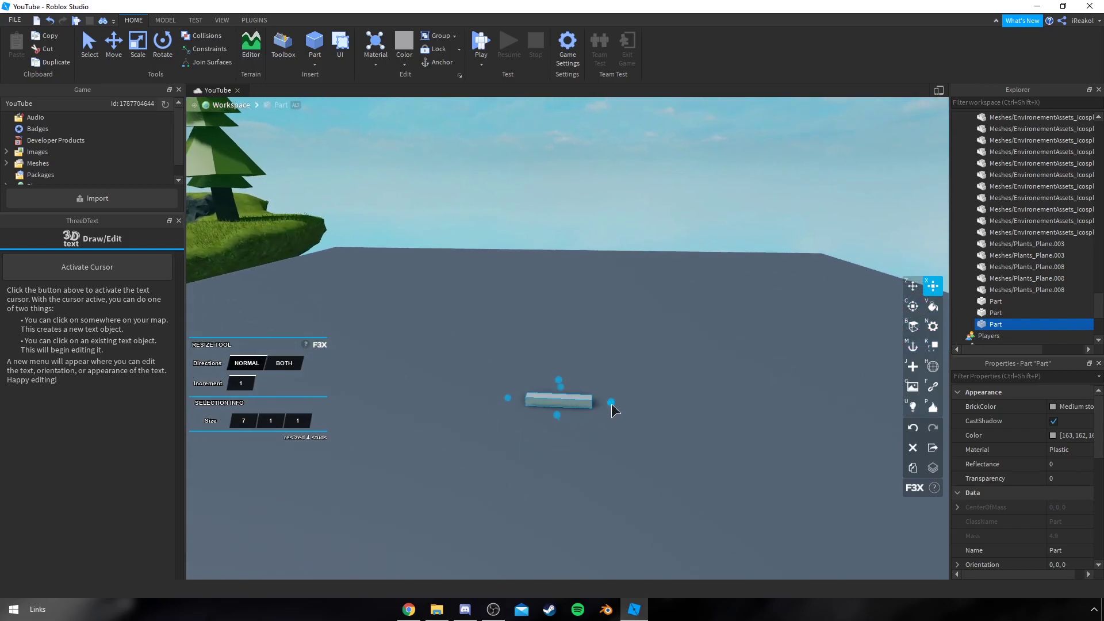
Enlarge the bar into a wall of 24 × 24 × 1 studs, and extend it another 27 studs on its opposite side
left_click_drag(612, 404, 731, 407)
scroll(642, 322, "down", 3)
left_click_drag(642, 384, 621, 230)
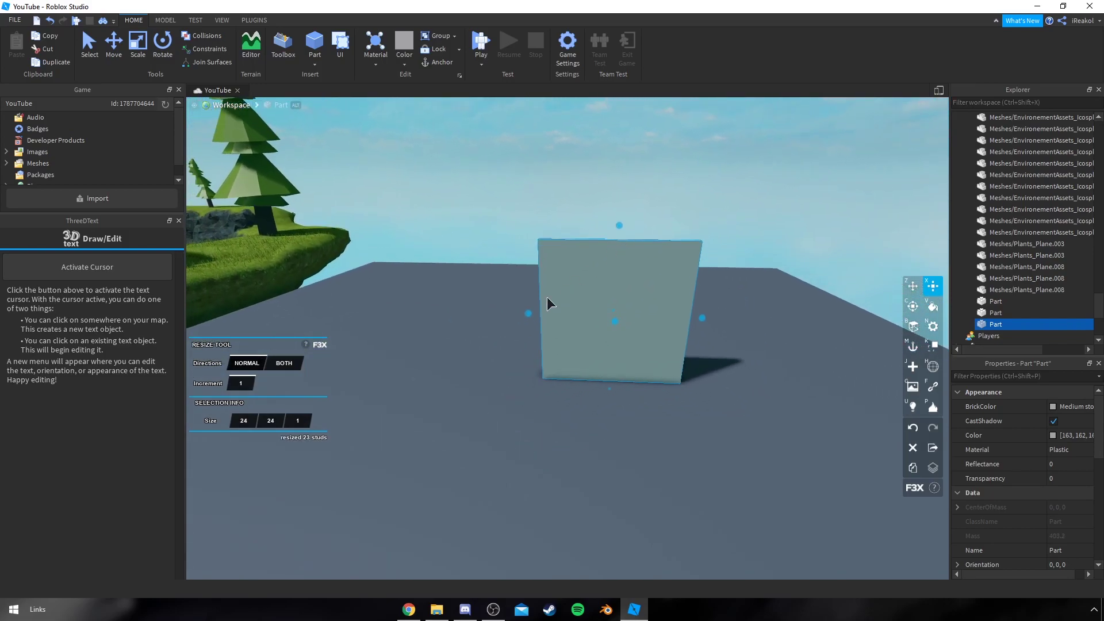
left_click_drag(523, 314, 523, 248)
Delete the wall and insert a new block part on the baseplate
right_click_drag(633, 345, 633, 345)
right_click_drag(741, 309, 741, 308)
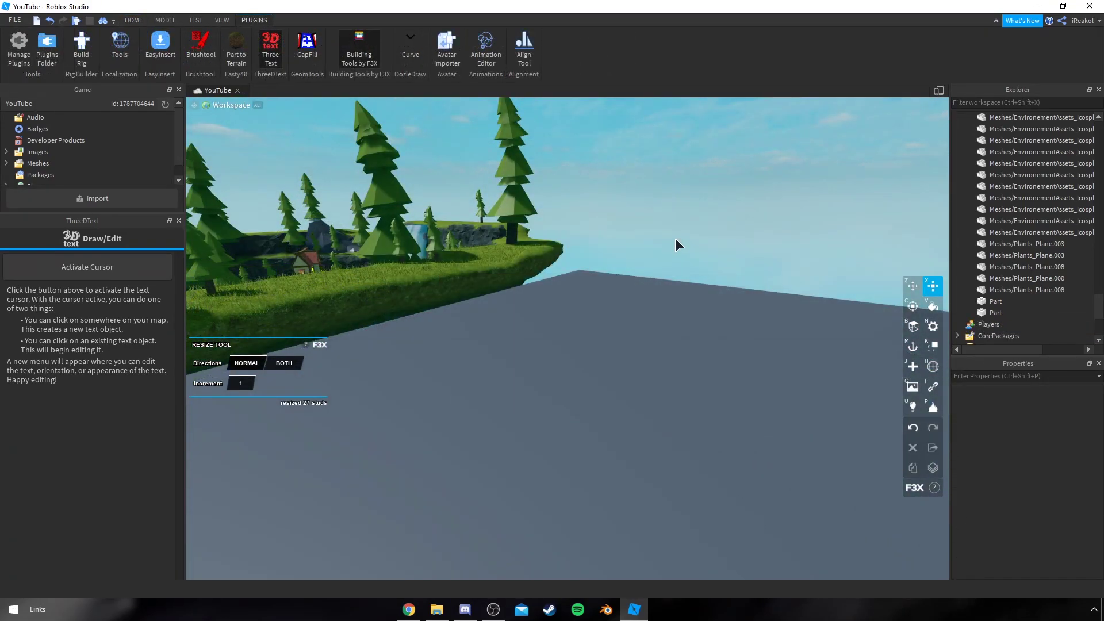
right_click_drag(675, 238, 679, 239)
right_click_drag(498, 211, 499, 211)
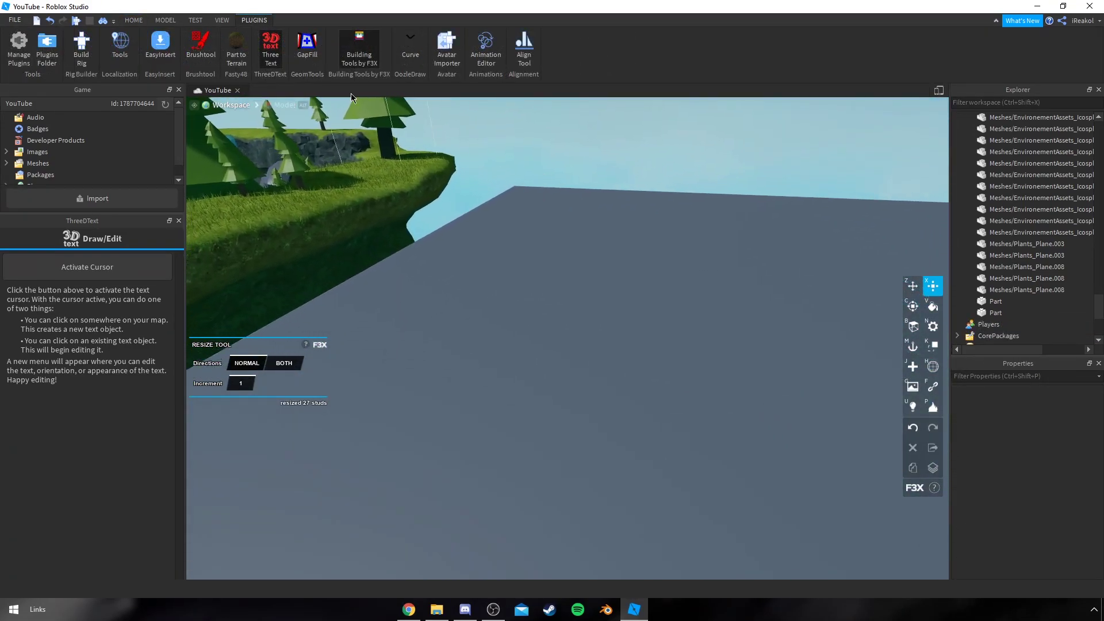
left_click(133, 20)
key("w")
left_click(315, 43)
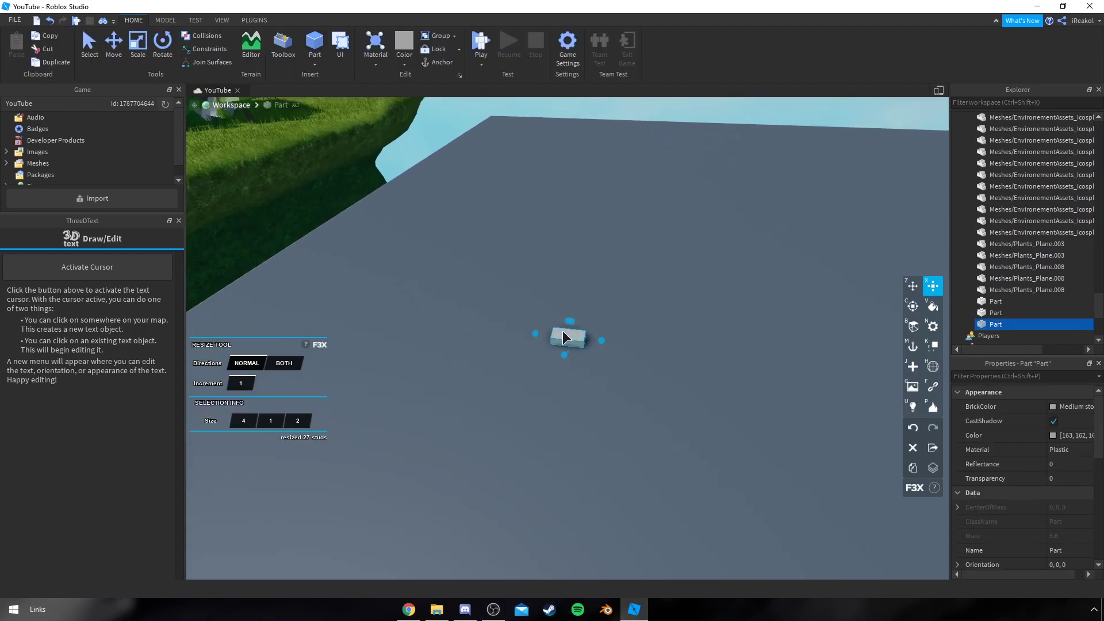
Move the new block to the baseplate's edge beside the island and lengthen it to 4 × 1 × 71 studs
key("z")
right_click_drag(557, 365, 557, 364)
left_click_drag(557, 365, 788, 201)
key("x")
left_click(253, 20)
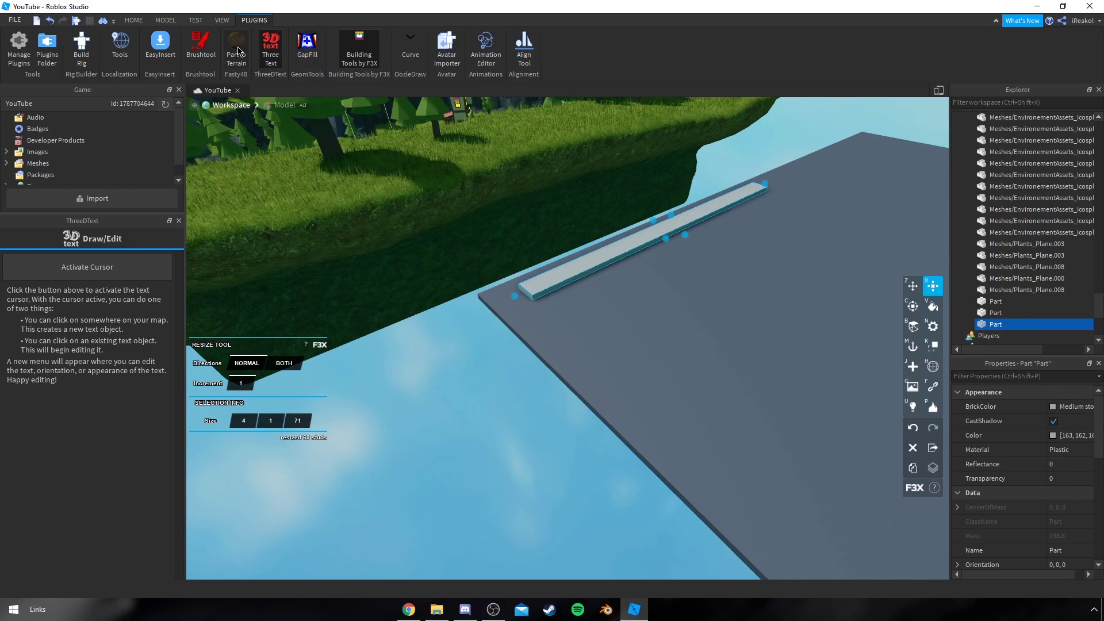
Widen the long block to 32 studs and raise its height to 31 studs
key("w")
right_click_drag(567, 214, 602, 253)
left_click_drag(587, 249, 740, 314)
left_click_drag(636, 252, 628, 179)
right_click_drag(628, 179, 627, 235)
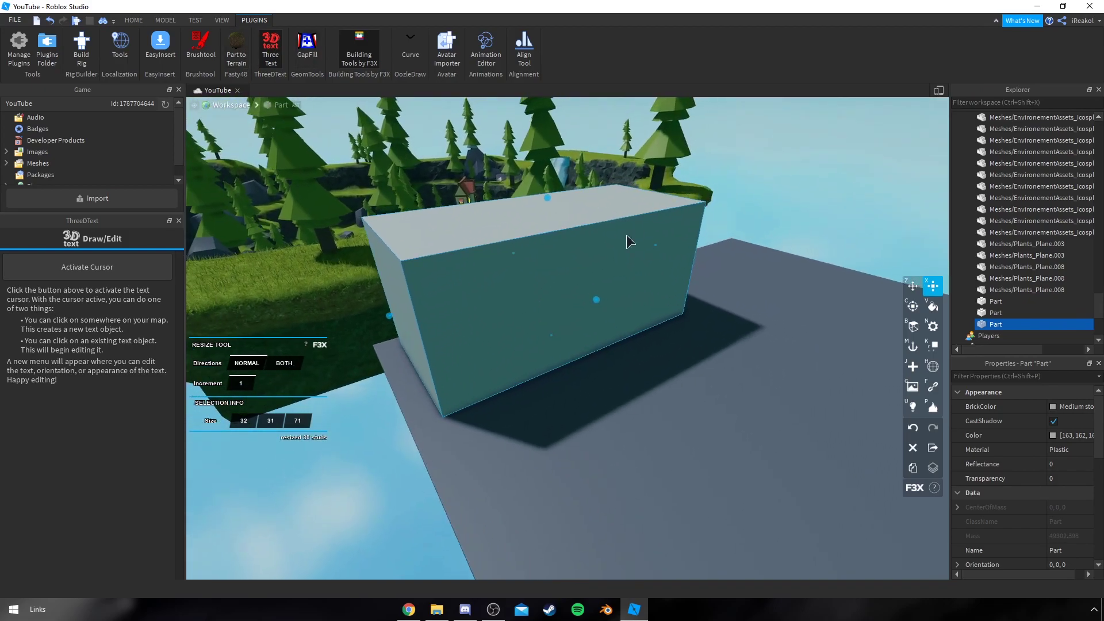
Duplicate the large block, move the copy in front of it and shorten the copy to 32 × 31 × 27 studs
key("z")
key("shift+c")
left_click_drag(596, 303, 727, 386)
key("x")
left_click_drag(758, 285, 606, 327)
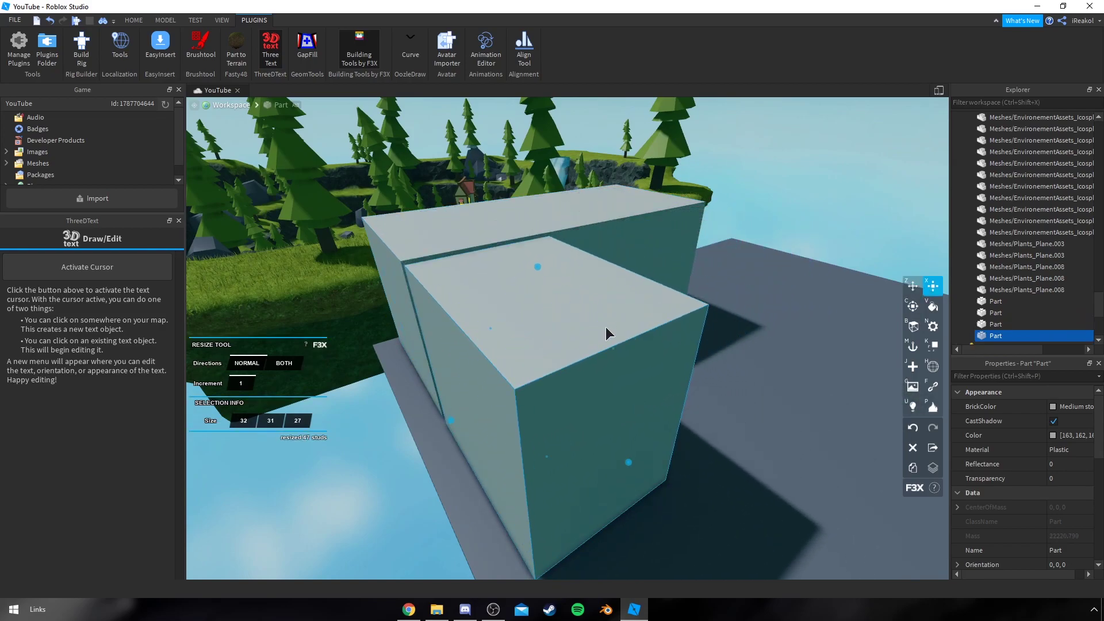
Lower the top of the copied block and extend its side outward
mouse_move(535, 270)
left_mouse_down()
mouse_move(539, 332)
mouse_move(471, 323)
left_mouse_up()
key("d")
right_click_drag(558, 327, 558, 327)
key("d")
left_click_drag(562, 364, 697, 340)
Duplicate the second block beside itself and reduce the copy to a lower step 15 studs high
key("z")
key("shift+c")
key("x")
left_click_drag(627, 298, 634, 324)
right_click_drag(634, 325, 633, 324)
key("d")
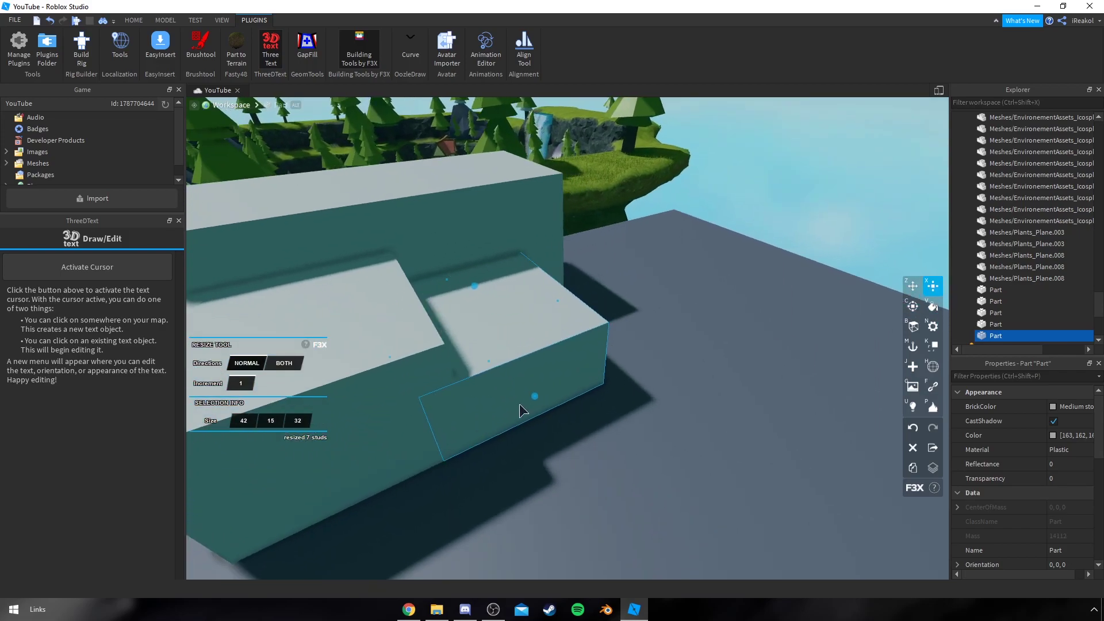
Enlarge the lowest block to 53 × 15 × 70 studs by extending its front and sides
left_click_drag(533, 395, 575, 437)
right_click_drag(575, 437, 575, 437)
key("d")
left_click_drag(533, 318, 486, 336)
right_click_drag(486, 336, 485, 336)
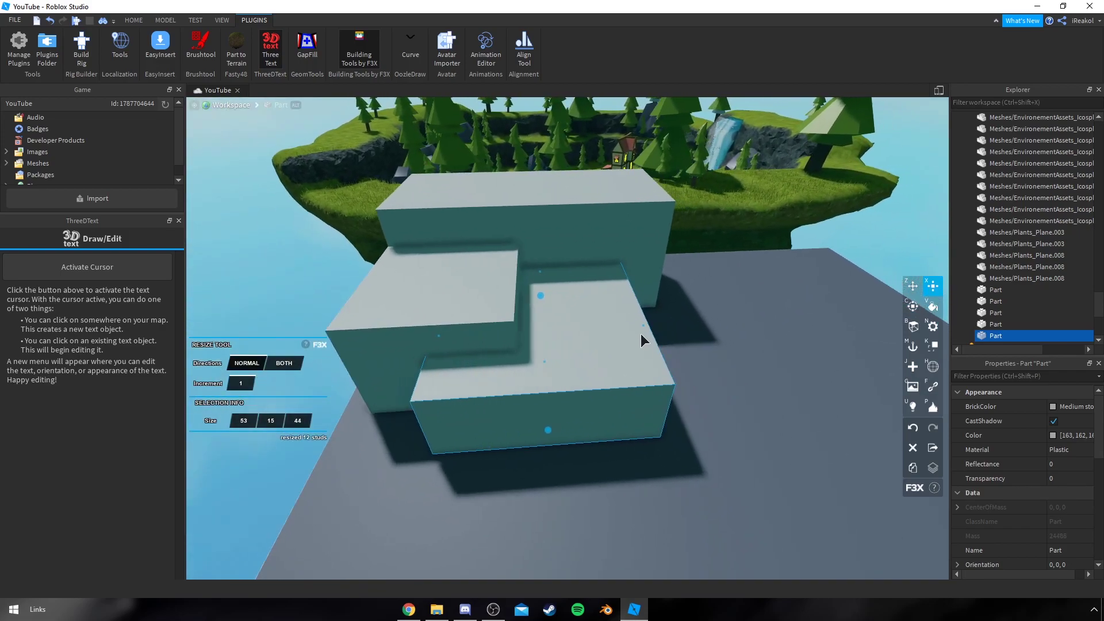
left_click_drag(643, 326, 709, 316)
key("d")
key("s")
Duplicate the lowest block, move the copy alongside it and raise the copy's height to 20 studs
key("z")
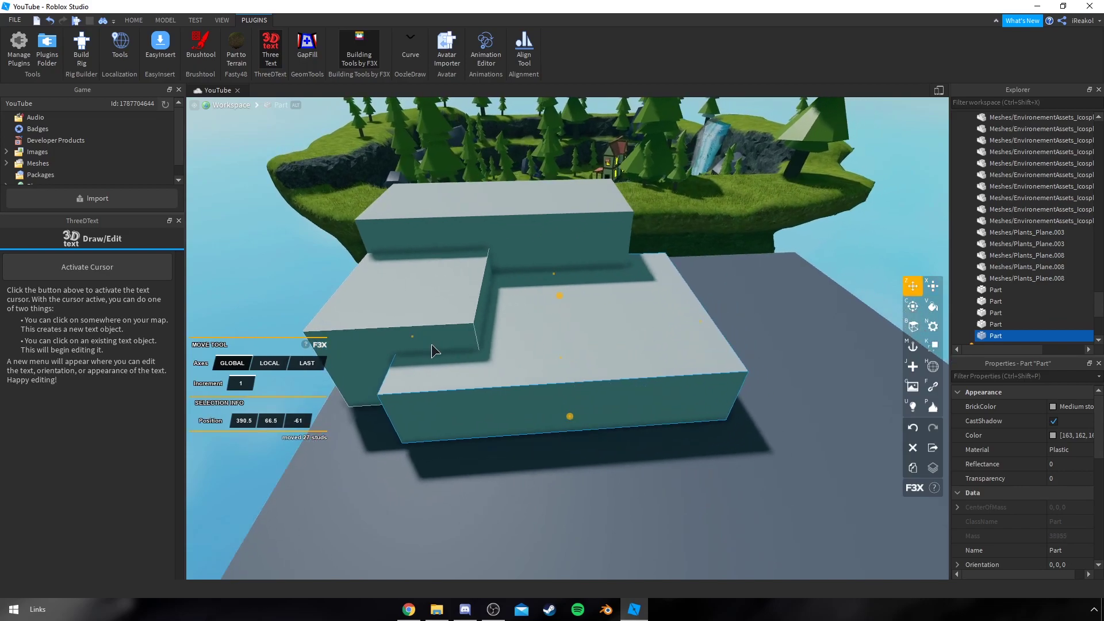
key("shift+c")
left_click_drag(413, 338, 632, 338)
key("x")
left_click_drag(768, 288, 771, 263)
key("s")
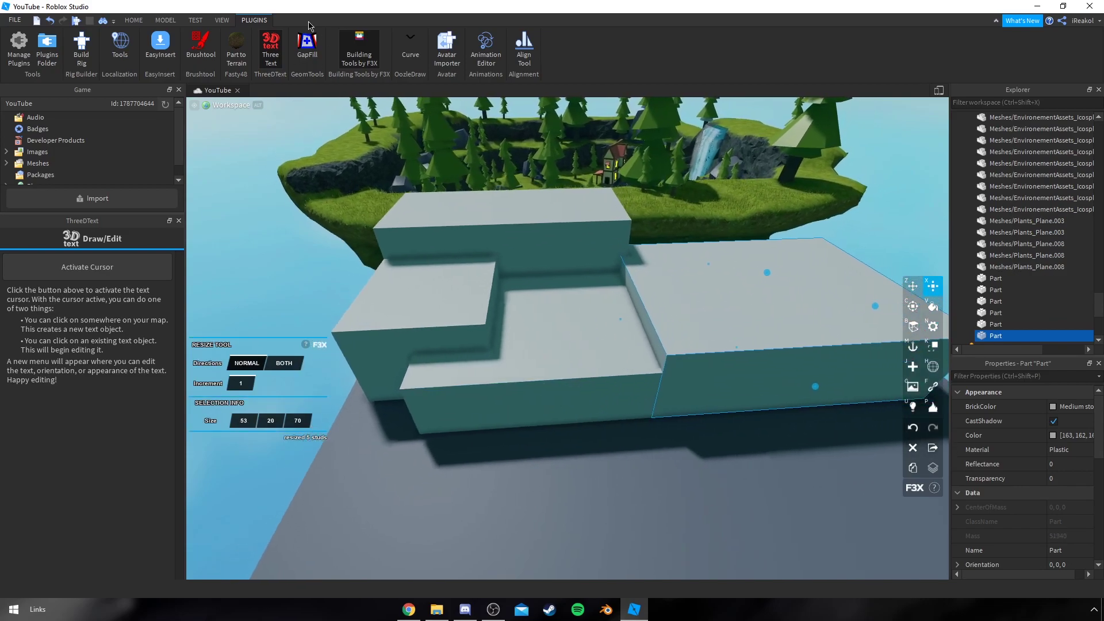
Start the Part to Terrain plugin and bring up its terrain materials for the stacked blocks
right_click_drag(519, 284, 520, 285)
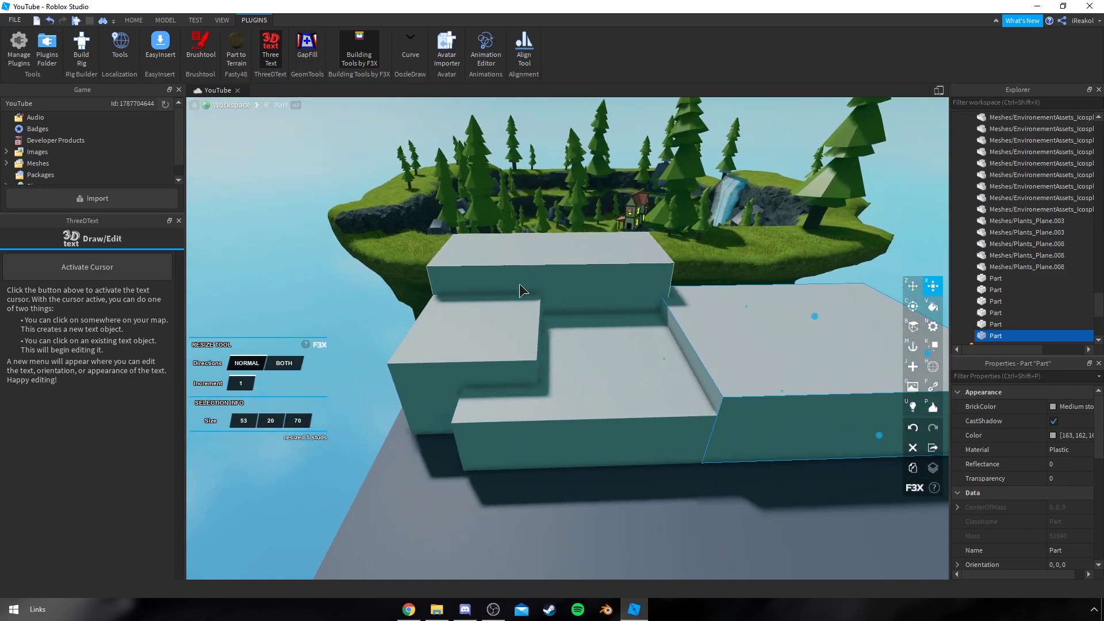
left_click(248, 63)
scroll(446, 190, "up", 3)
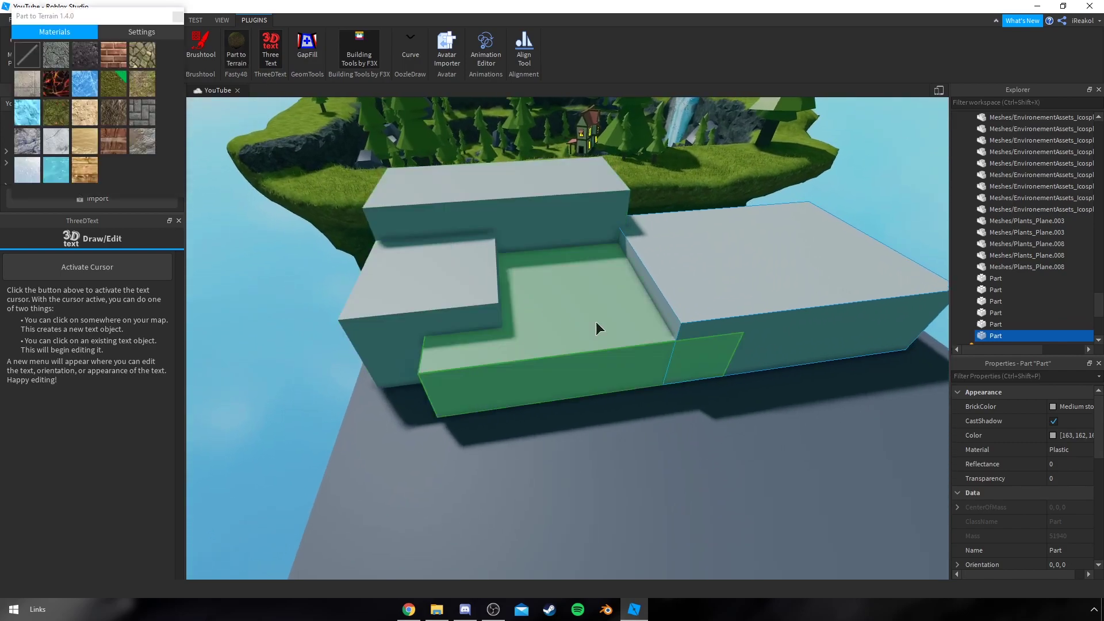
right_click_drag(548, 432, 548, 432)
key("s")
right_click_drag(541, 378, 541, 378)
key("a")
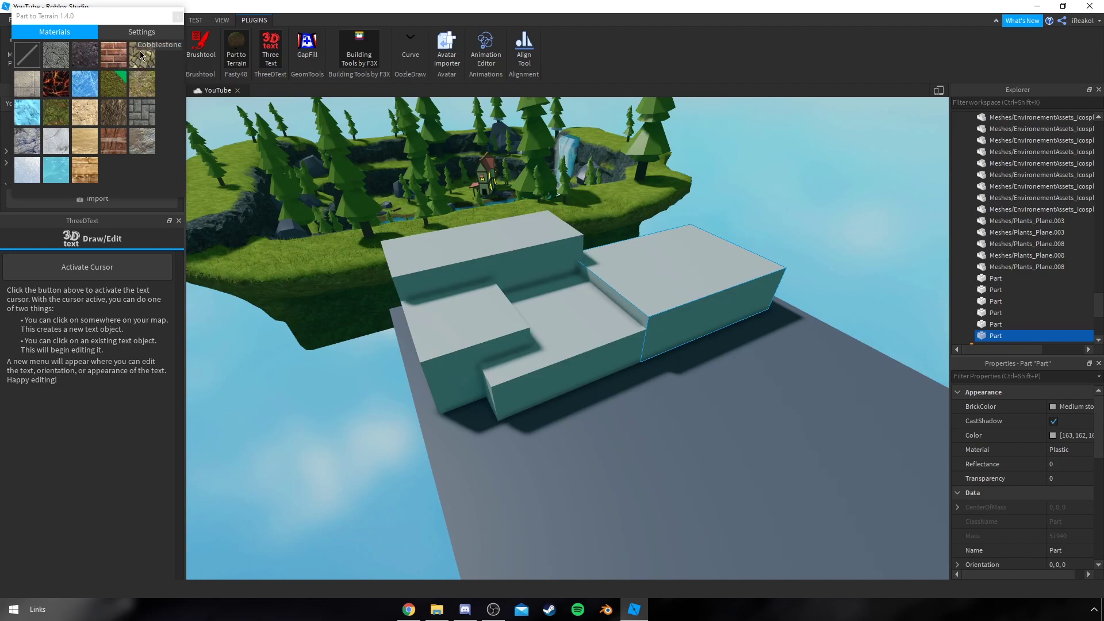
Convert the tallest rear block to limestone terrain and the block in front of it to sand terrain
left_click(92, 113)
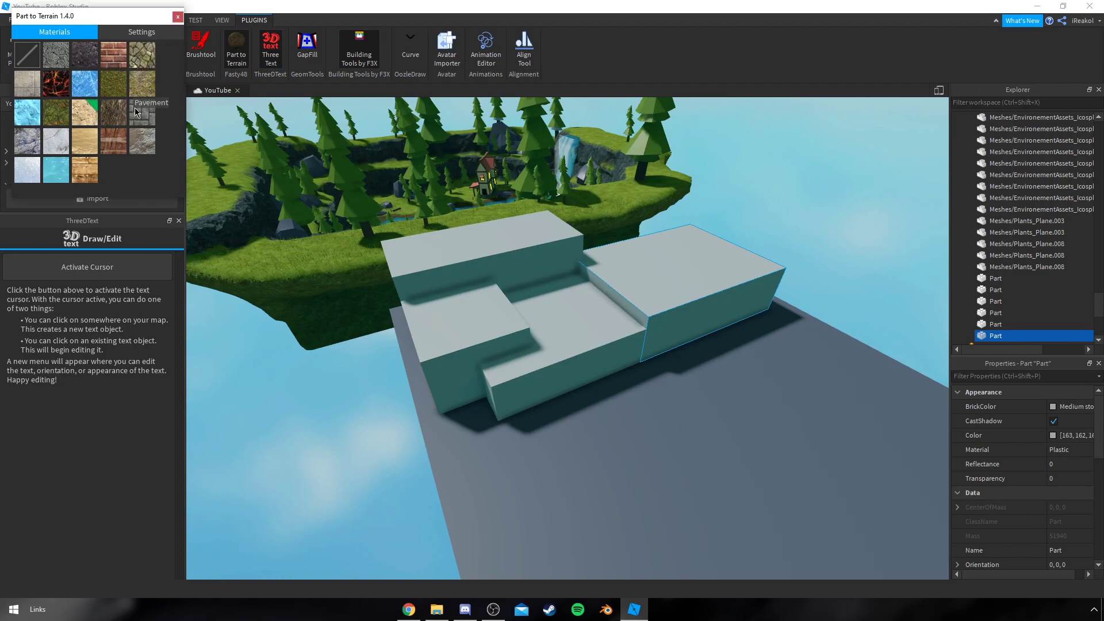
left_click(468, 263)
scroll(593, 428, "up", 3)
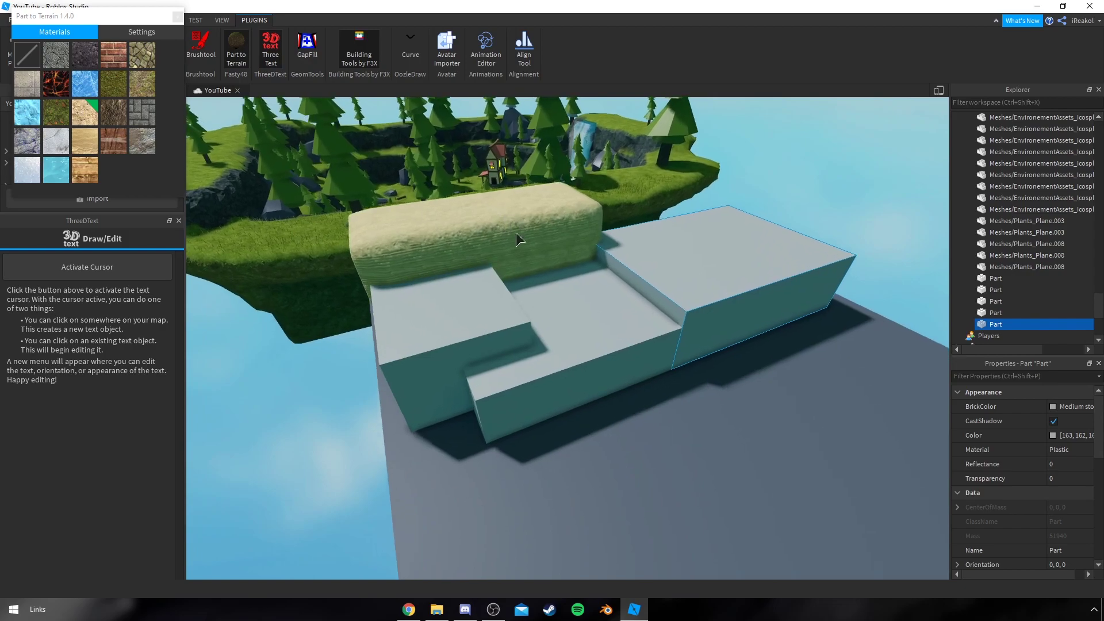
left_click(91, 151)
left_click(426, 323)
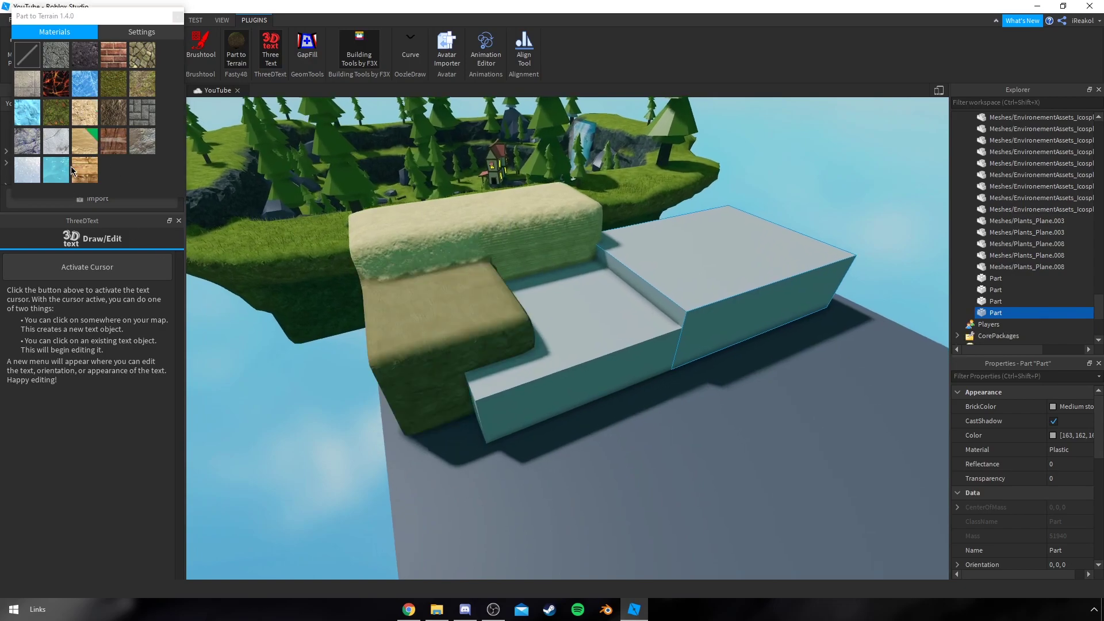
Convert the lowest middle block to water terrain and the wide block beside it to leafy grass terrain
left_click(549, 314)
left_click(63, 111)
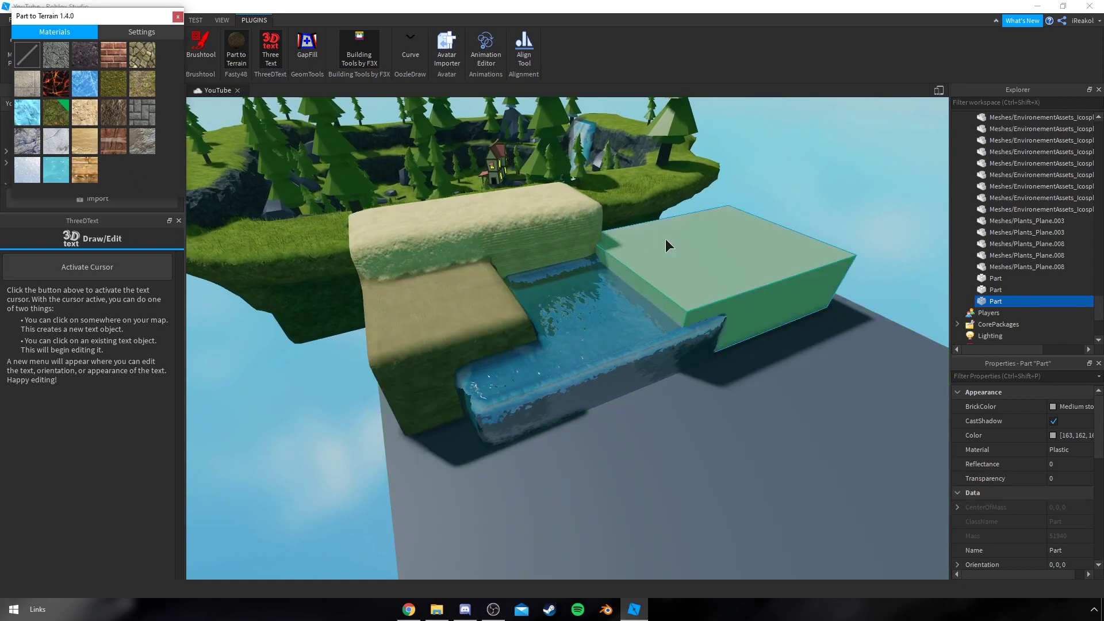
left_click(711, 226)
scroll(709, 226, "up", 5)
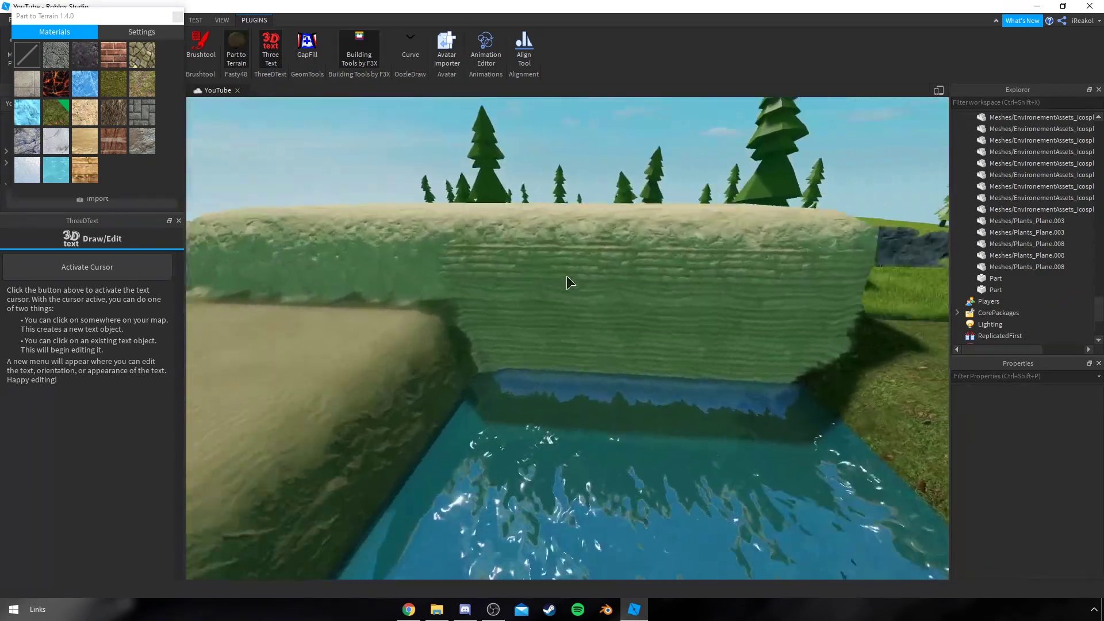
right_click_drag(569, 276, 568, 277)
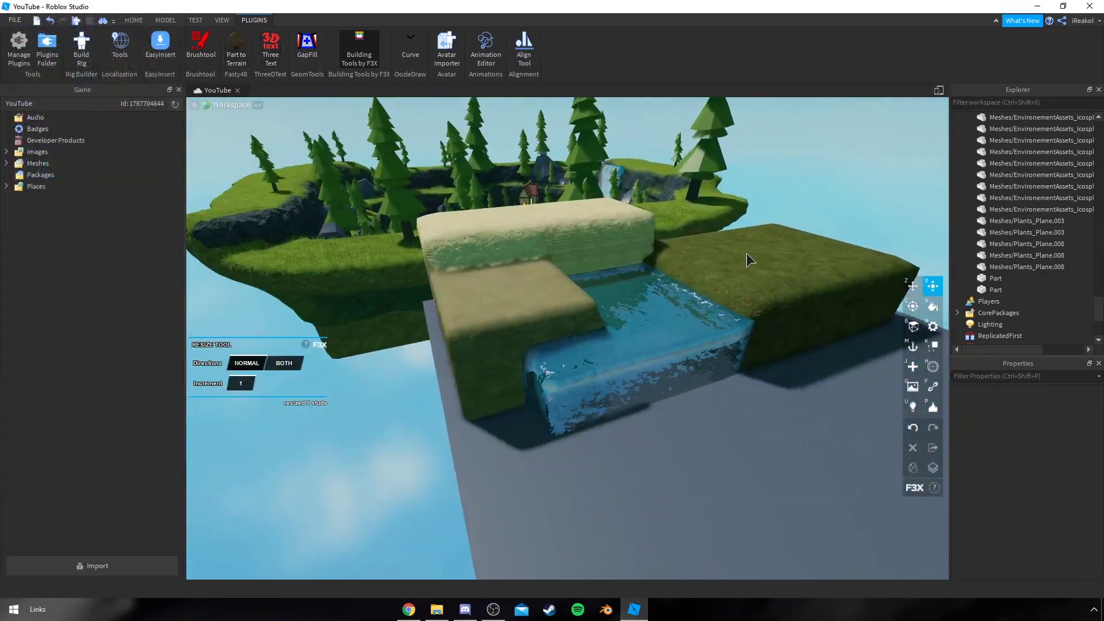
Start the Brushtool plugin and enlarge its panel to show the brush and placement settings
right_click_drag(747, 256, 632, 236)
key("d")
right_click_drag(358, 190, 393, 188)
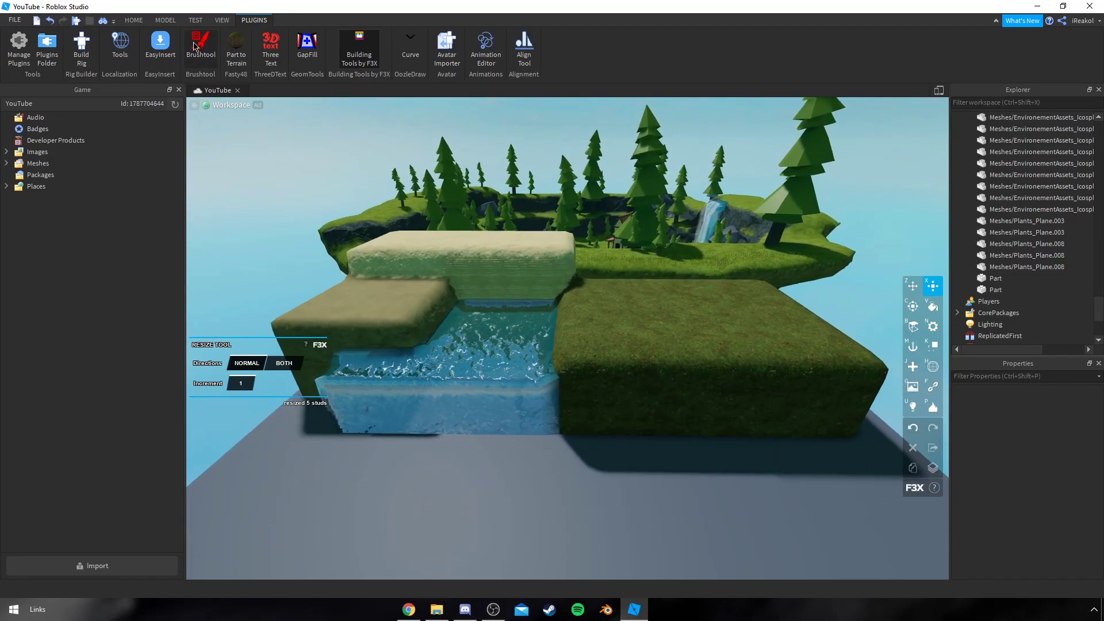
left_click(196, 48)
right_click_drag(460, 218, 466, 216)
key("s")
key("a")
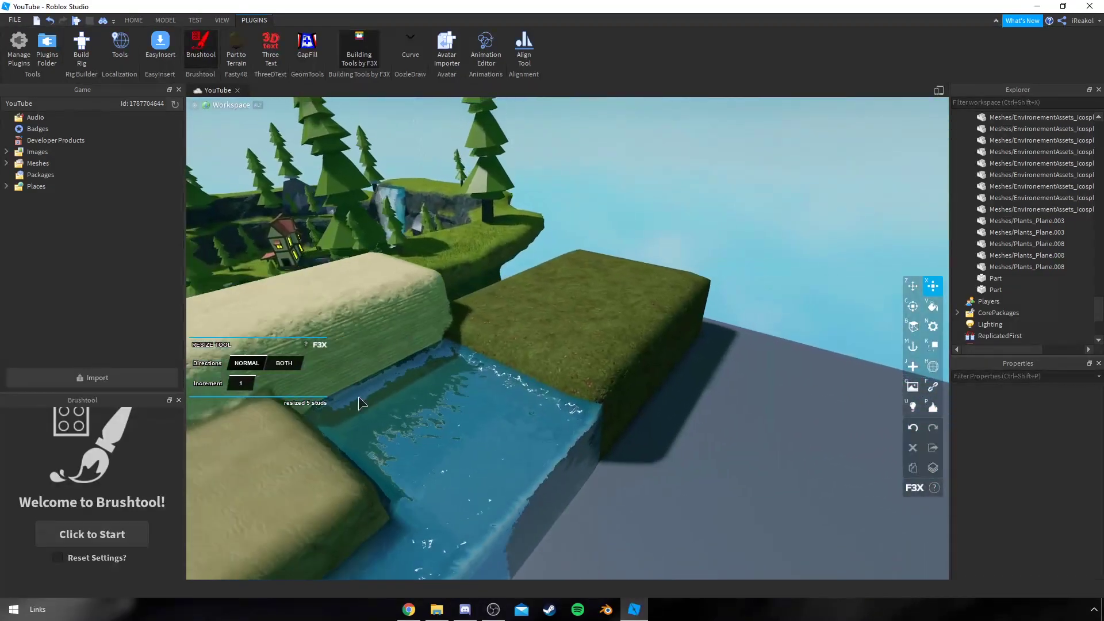
left_click(96, 538)
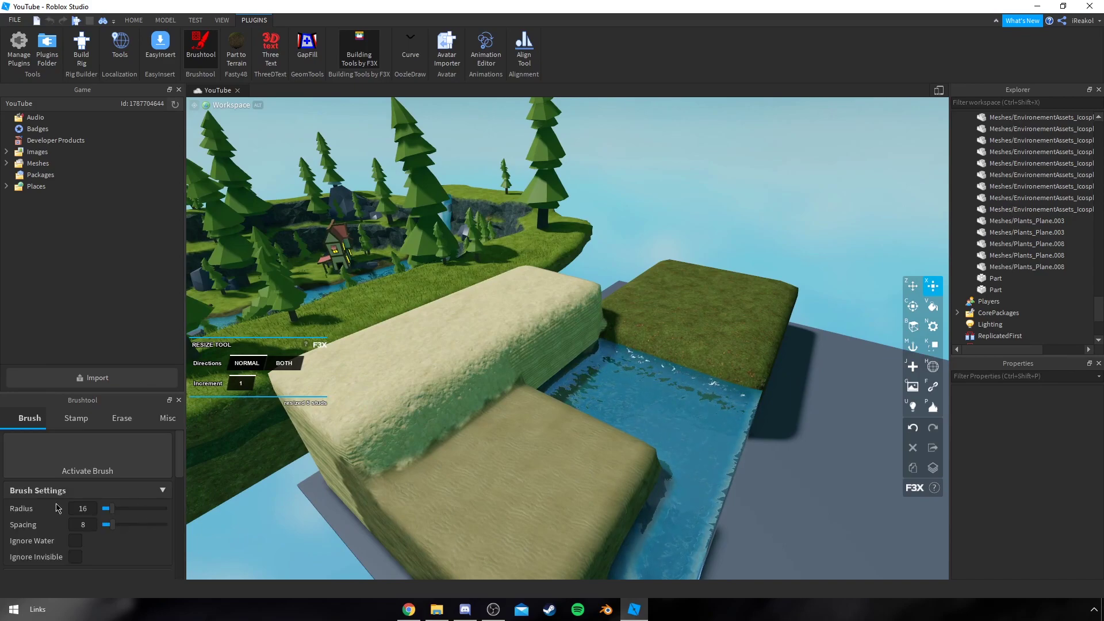
left_click_drag(97, 394, 92, 255)
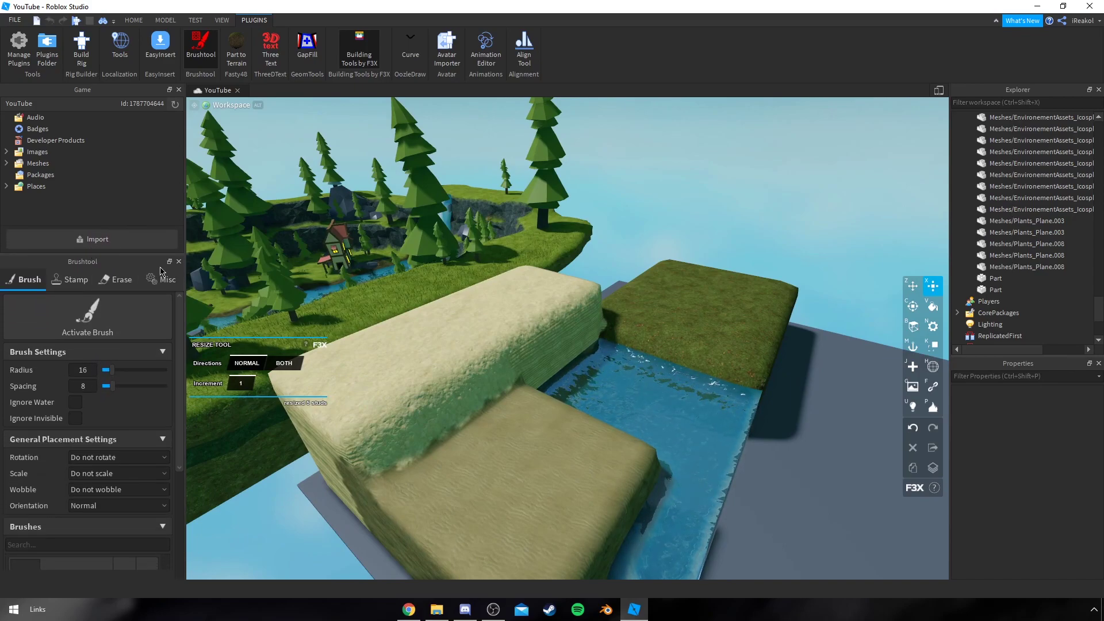
Activate the brush, try a short stroke on the grey base beside the terrain, and undo it
key("s")
mouse_move(565, 220)
right_mouse_down()
mouse_move(546, 231)
mouse_move(569, 237)
right_mouse_up()
key("s")
key("d")
key("s")
key("d")
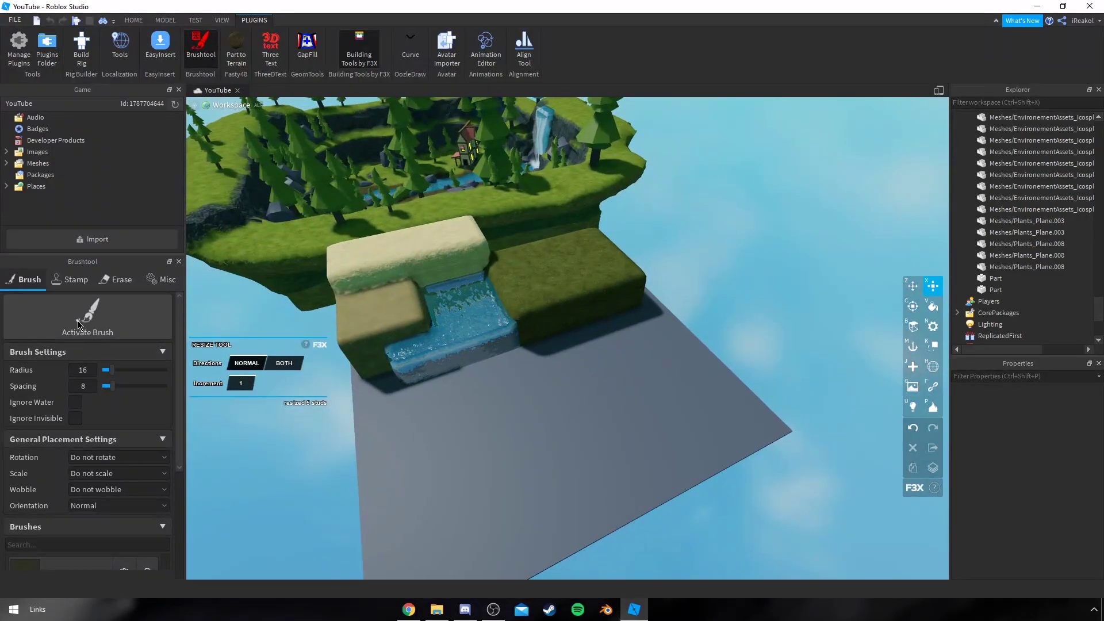
left_click(108, 337)
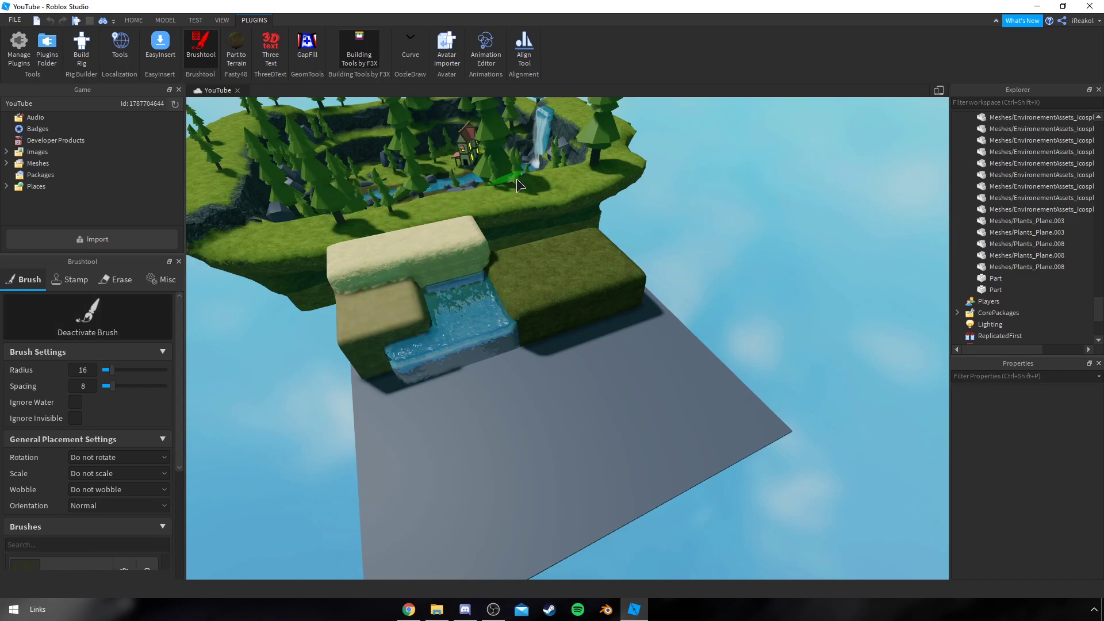
mouse_move(558, 426)
left_mouse_down()
mouse_move(641, 388)
mouse_move(538, 423)
left_mouse_up()
key("ctrl+z")
Brush trees over the grey base and the converted terrain blocks, continuing onto the edge of the forest island
right_click_drag(599, 370, 590, 368)
mouse_move(609, 298)
left_mouse_down()
mouse_move(596, 302)
mouse_move(653, 332)
left_mouse_up()
right_click_drag(654, 332, 650, 331)
mouse_move(633, 311)
left_mouse_down()
mouse_move(595, 322)
mouse_move(624, 377)
mouse_move(537, 474)
mouse_move(402, 307)
mouse_move(382, 245)
left_mouse_up()
key("s")
key("a")
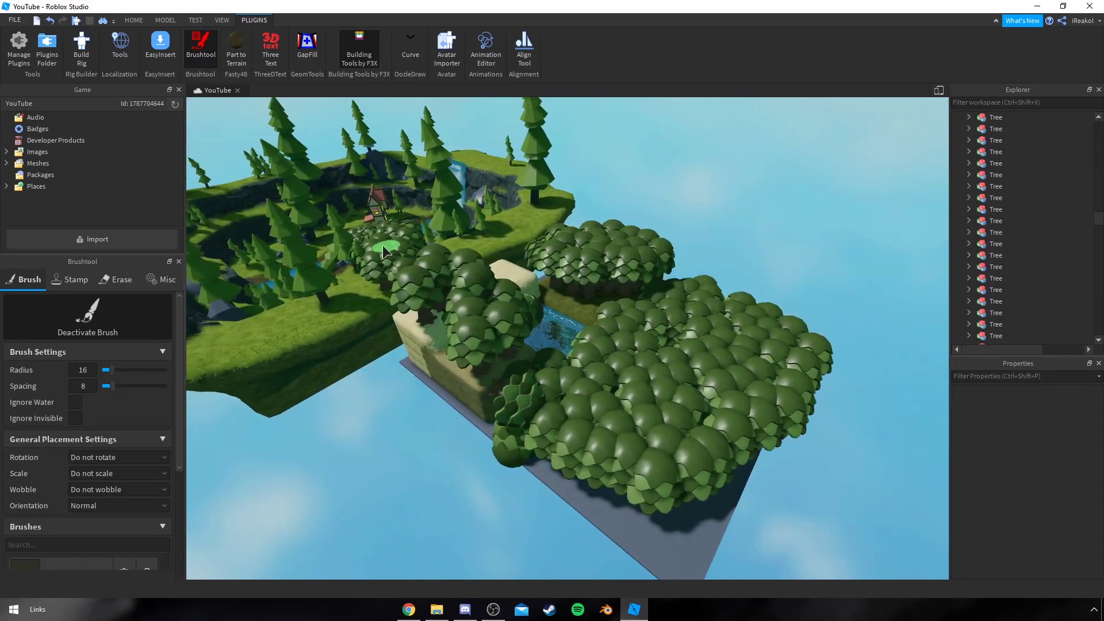
Brush more trees across the forest island around the stream and waterfall
right_click_drag(381, 245, 382, 245)
key("w")
right_click_drag(517, 302, 518, 301)
key("s")
left_click_drag(603, 252, 550, 245)
right_click_drag(550, 245, 550, 245)
Brush additional trees among the existing pines and rocks near the house
key("w")
right_click_drag(500, 288, 505, 278)
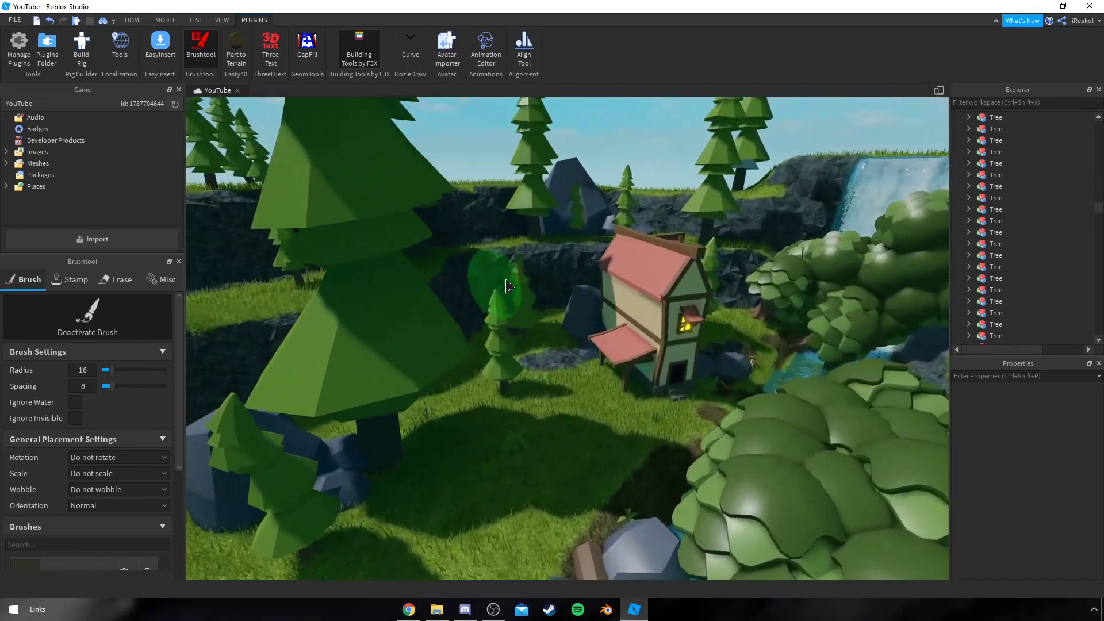
left_click_drag(505, 278, 540, 234)
right_click_drag(461, 226, 460, 226)
key("w")
mouse_move(461, 226)
left_mouse_down()
mouse_move(367, 290)
mouse_move(336, 264)
left_mouse_up()
right_click_drag(336, 263, 336, 264)
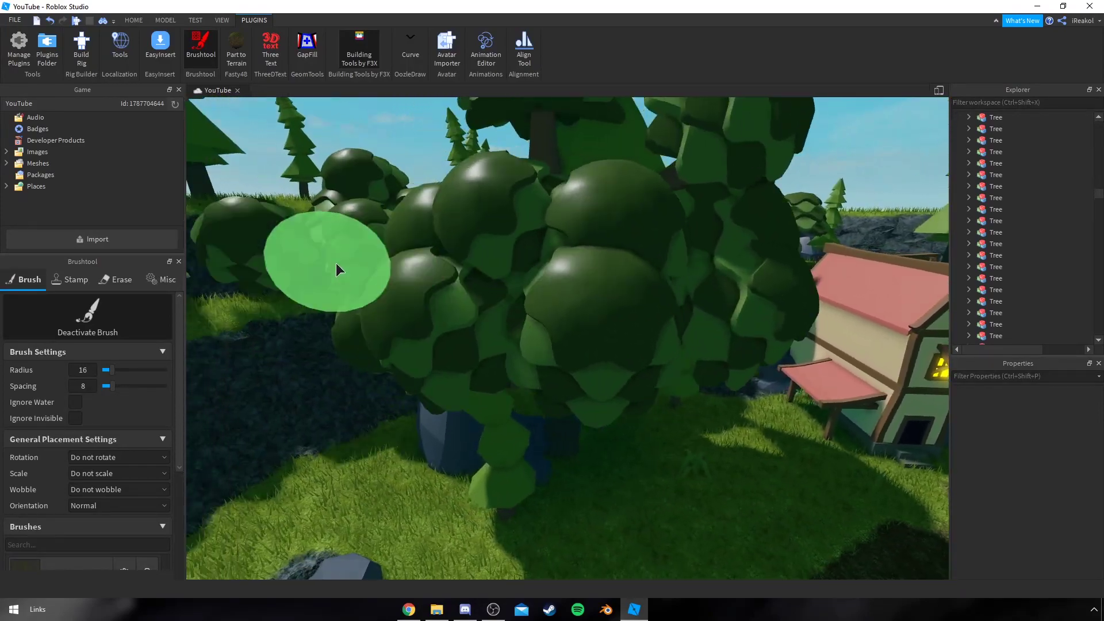
Examine the brushed trees up close from below and around the house and stream
scroll(416, 305, "up", 10)
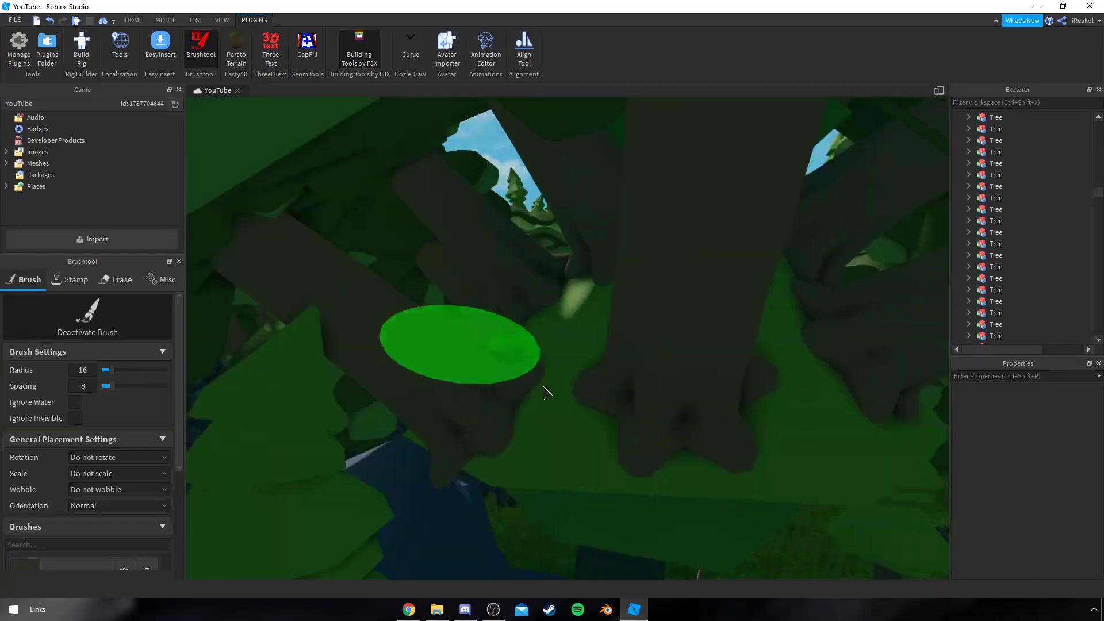
scroll(654, 419, "down", 10)
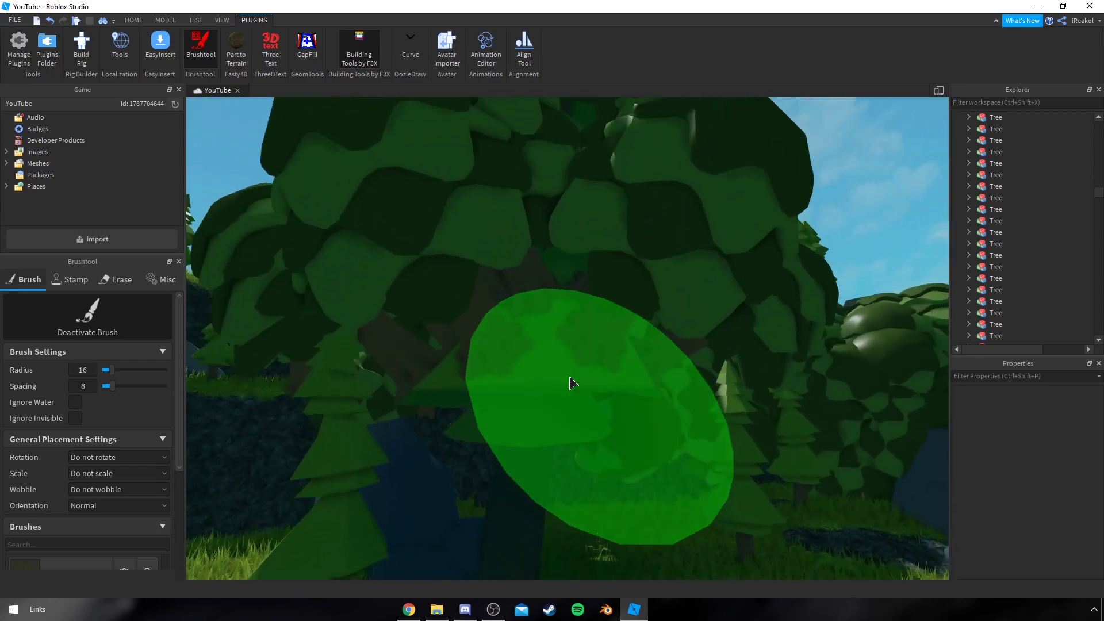
right_click_drag(553, 367, 553, 367)
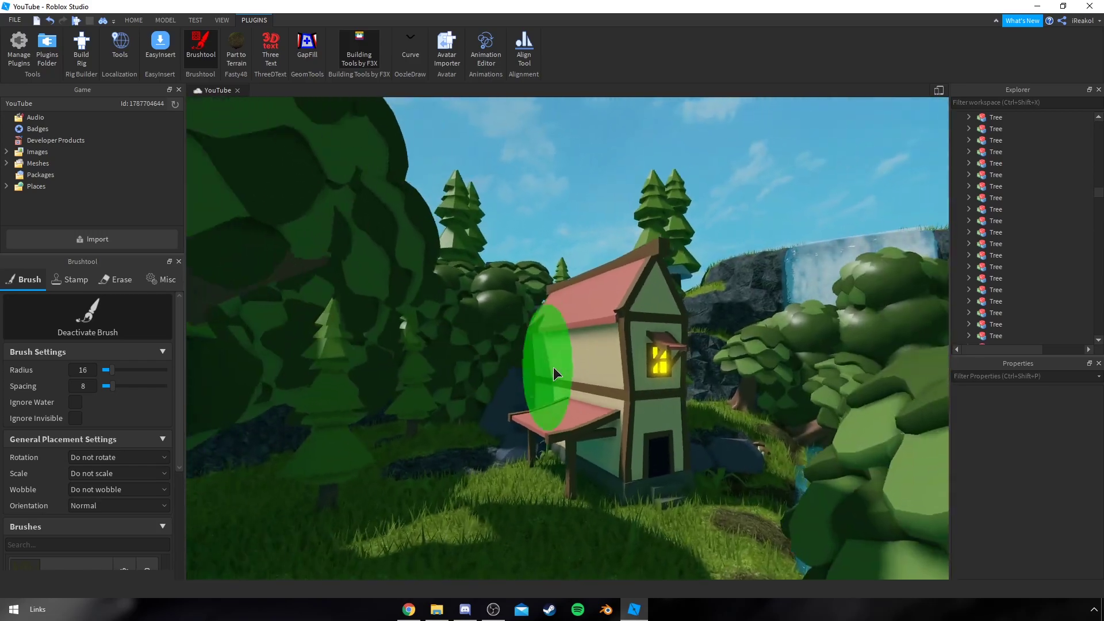
scroll(553, 367, "up", 10)
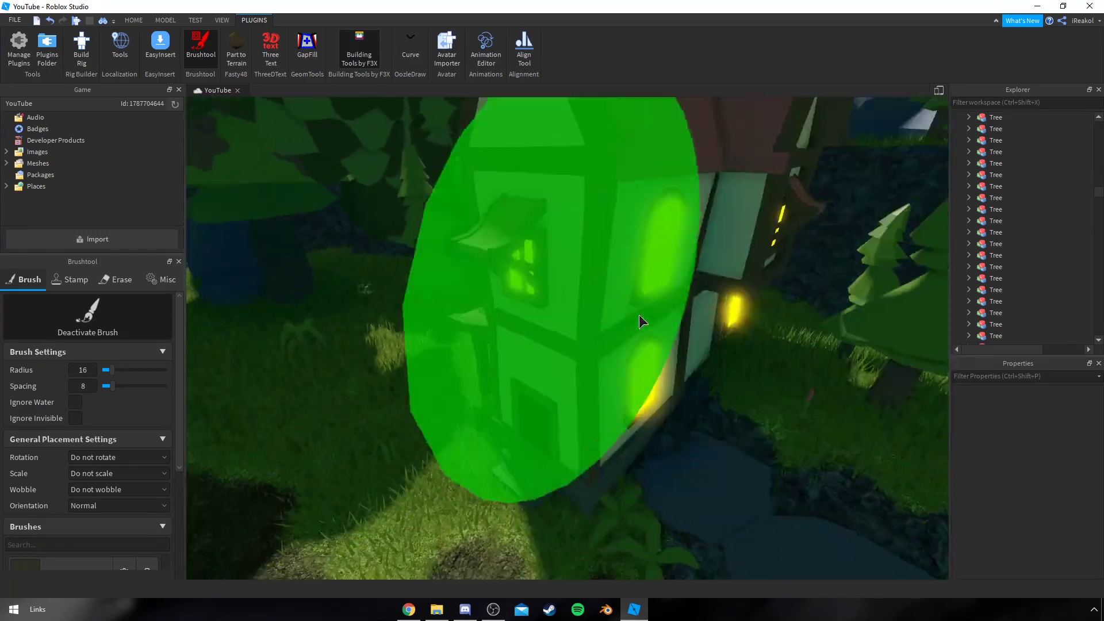
scroll(640, 315, "down", 10)
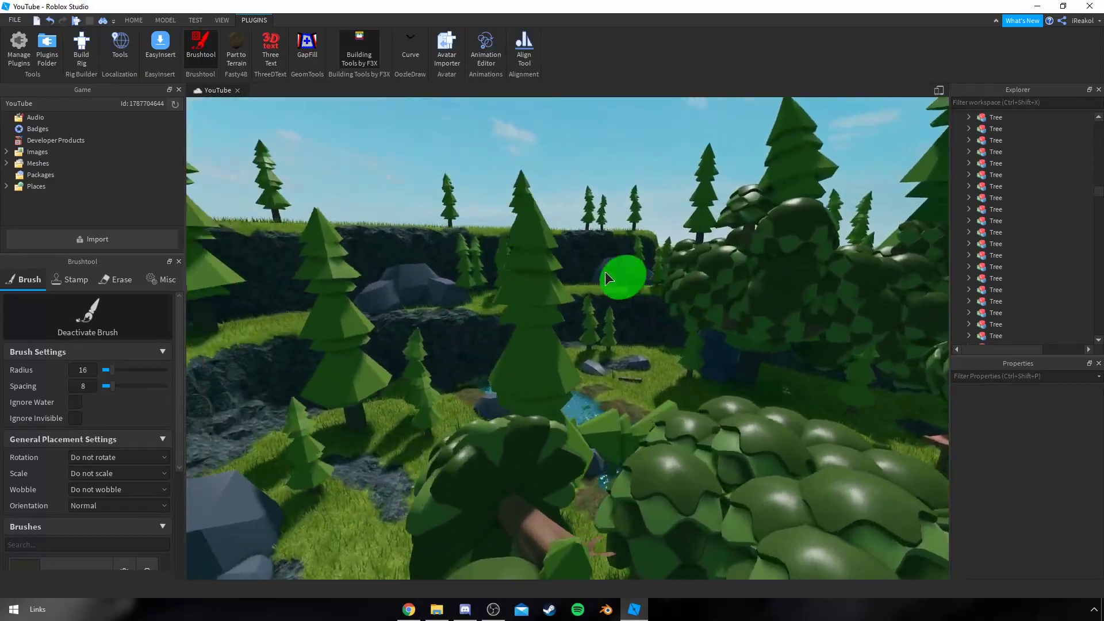
right_click_drag(605, 272, 597, 275)
scroll(499, 423, "up", 5)
scroll(650, 385, "down", 5)
right_click_drag(650, 385, 650, 384)
key("s")
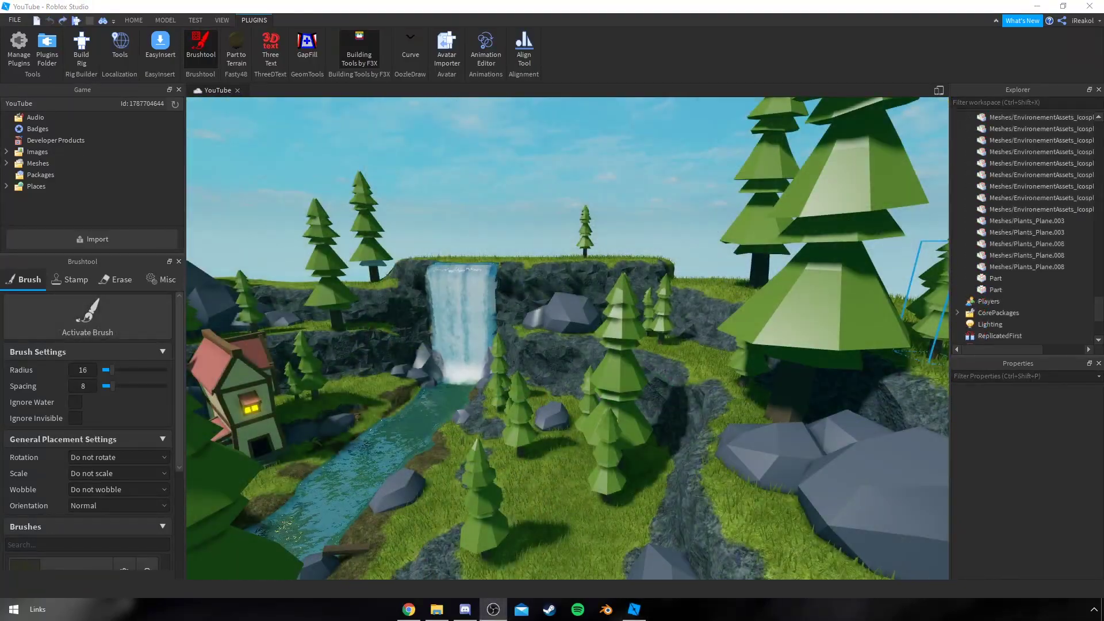